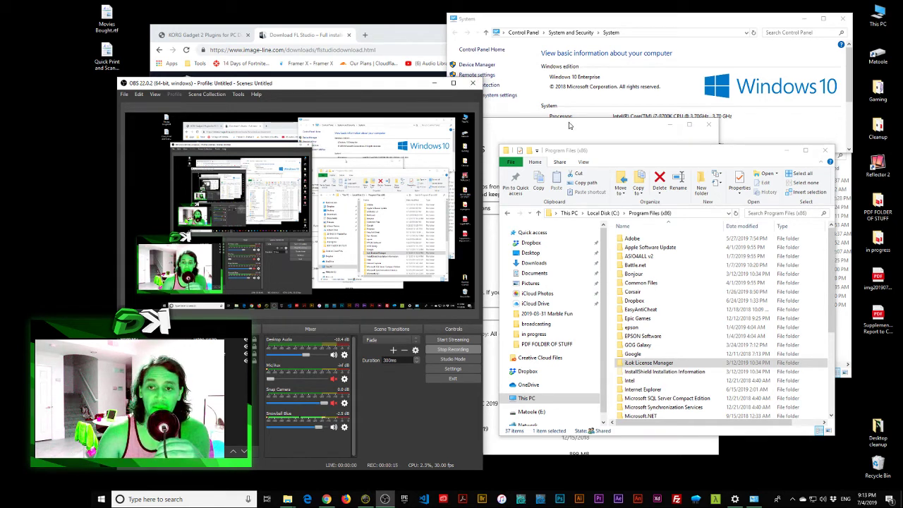
Step: Look through Program Files (x86), selecting the Google, iLok License Manager and InstallShield folders
drag(633, 157, 630, 153)
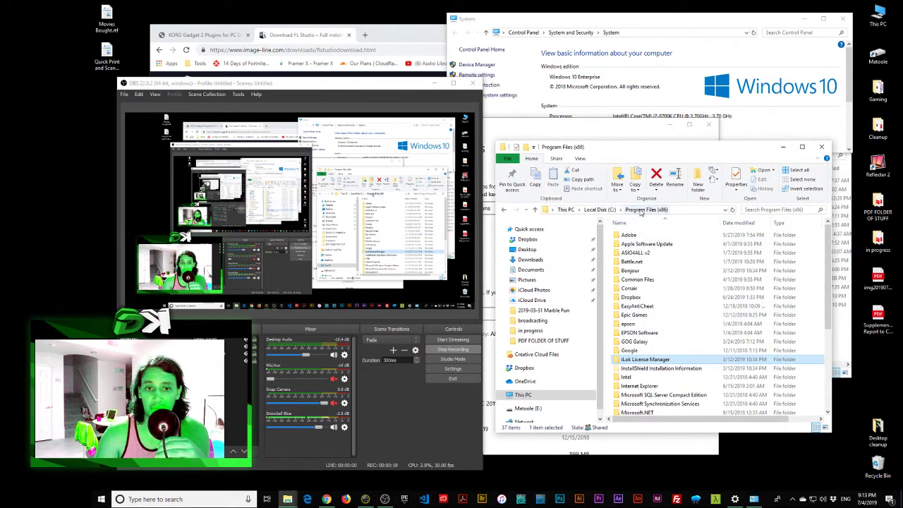
drag(660, 150, 653, 139)
scroll(628, 282, down, 3)
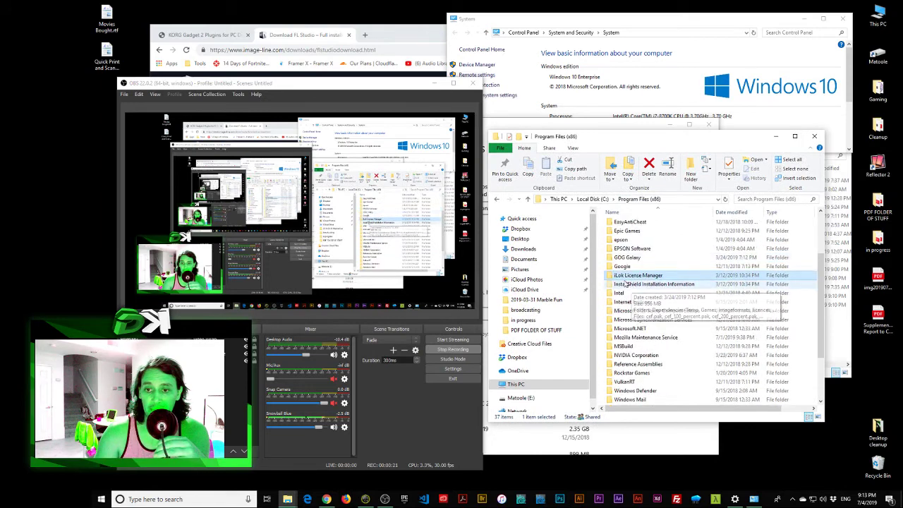
click(621, 266)
click(611, 276)
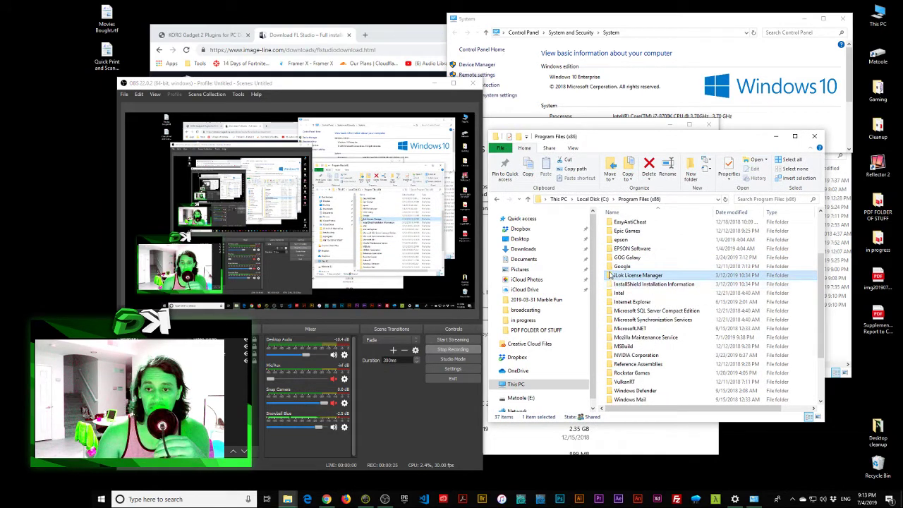
click(612, 284)
click(611, 275)
click(613, 285)
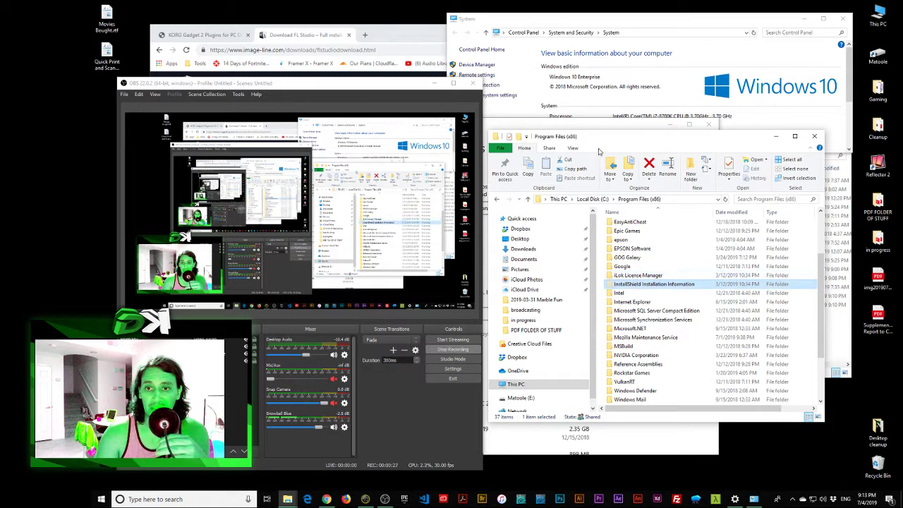
Step: Search installed apps for 'fl', 'korhg' and 'flstu', finding no FL Studio or KORG entries
key(super+x)
key(f)
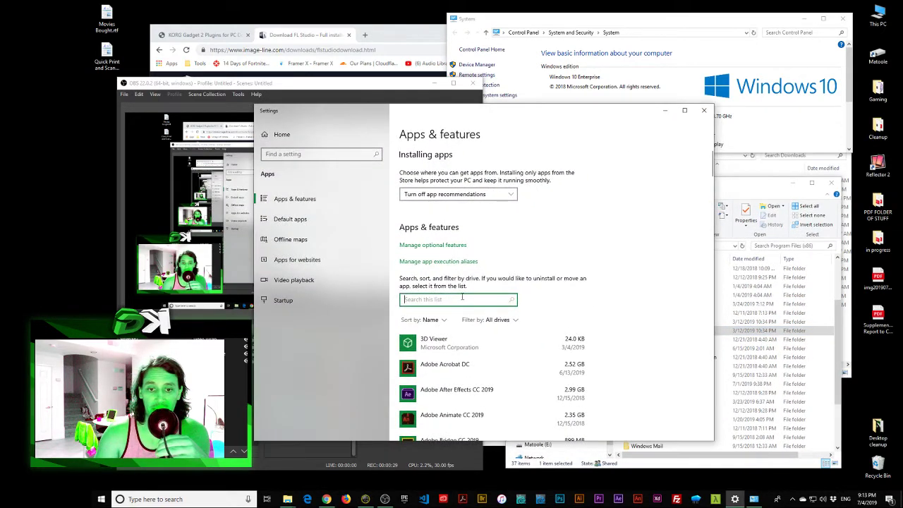
text(fl)
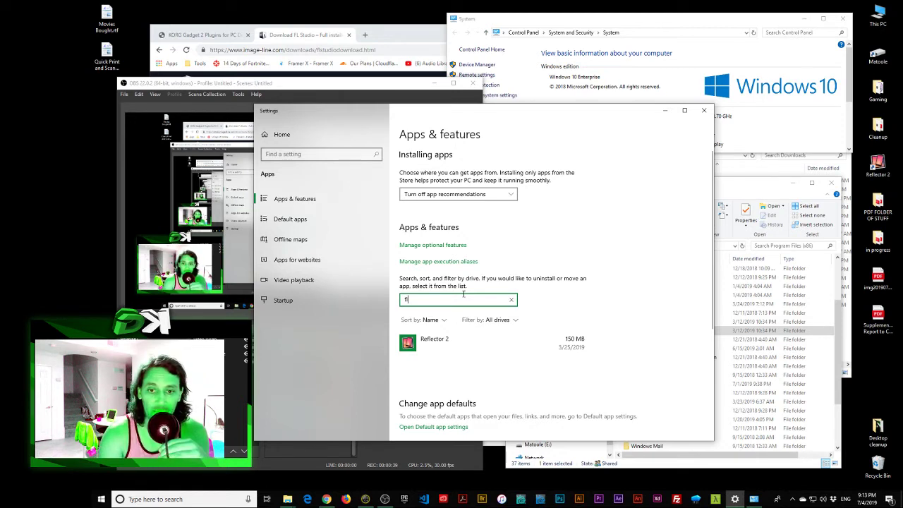
key(BackSpace)
key(BackSpace)
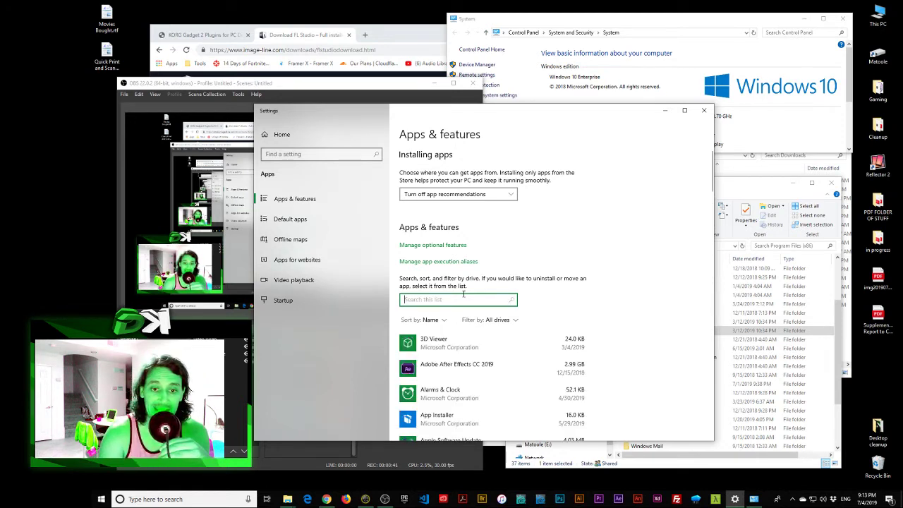
text(korhg)
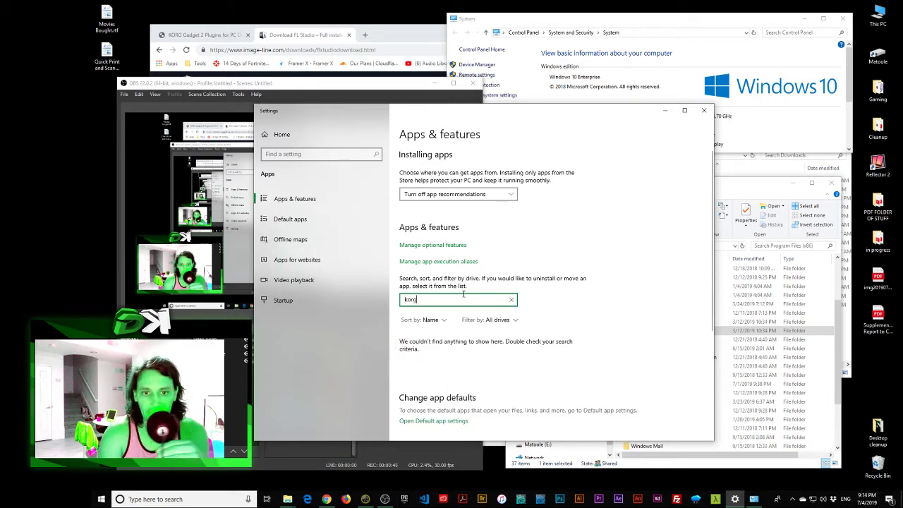
key(BackSpace)
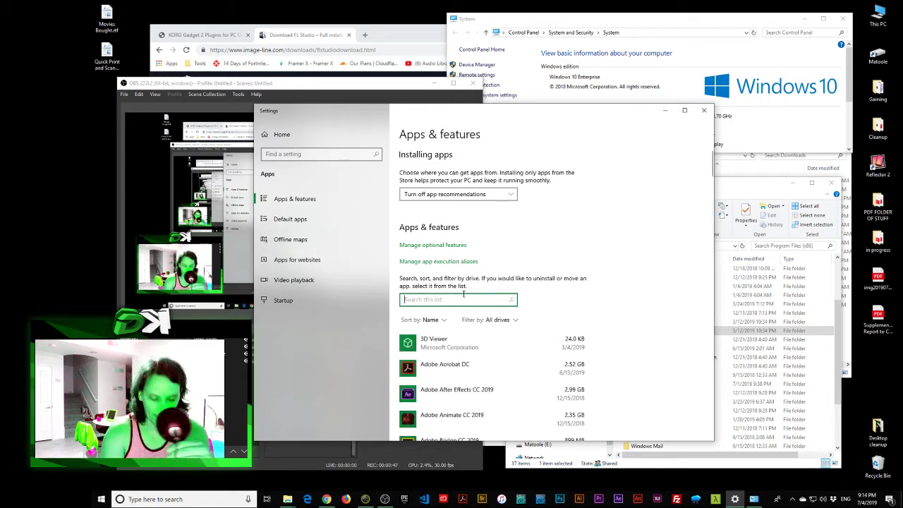
text(flstu)
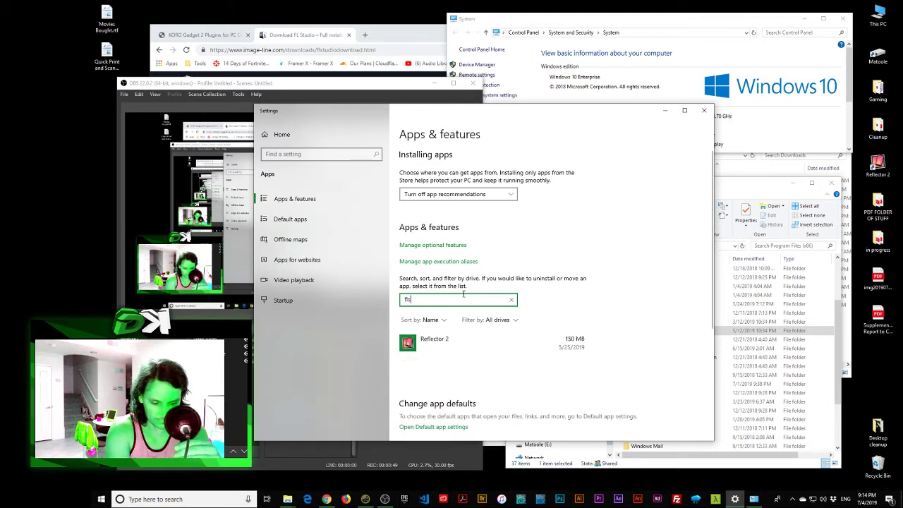
key(BackSpace)
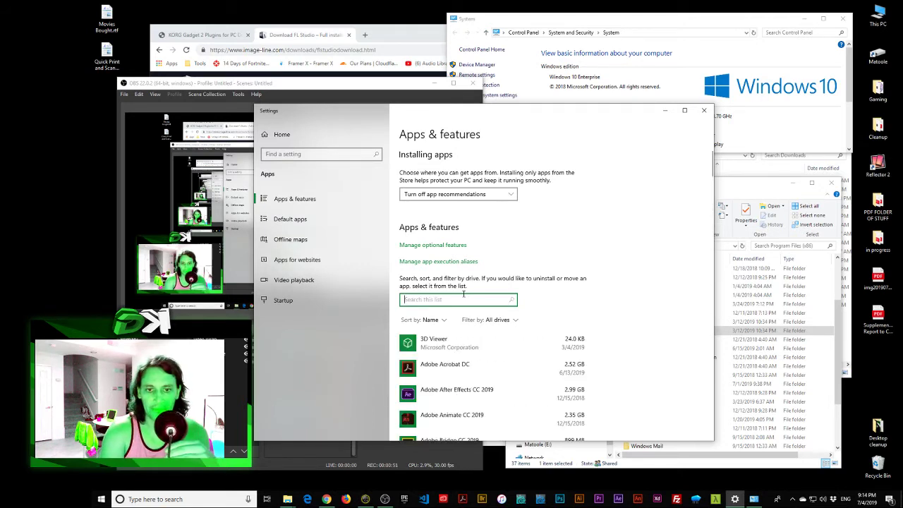
Step: Close the apps settings and bring forward the System page: Windows 10 Enterprise, i7-8700K, 32 GB RAM
click(704, 110)
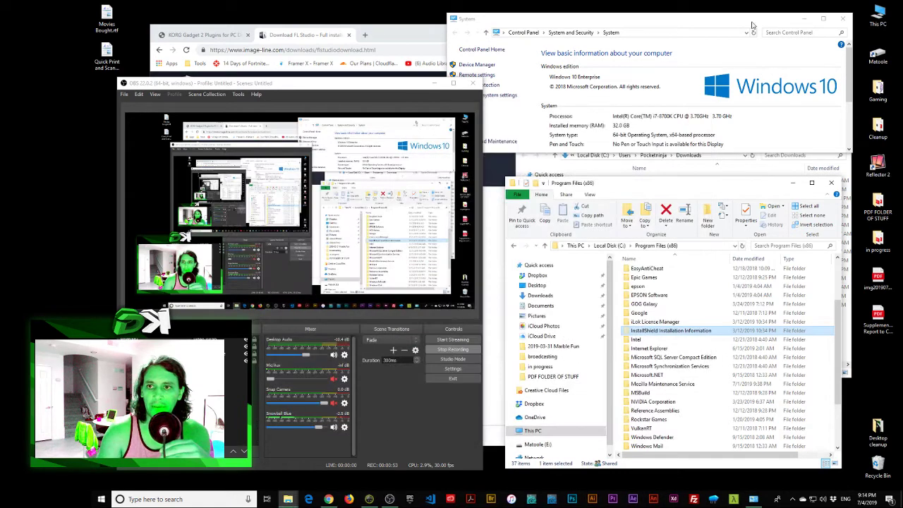
drag(753, 20, 752, 29)
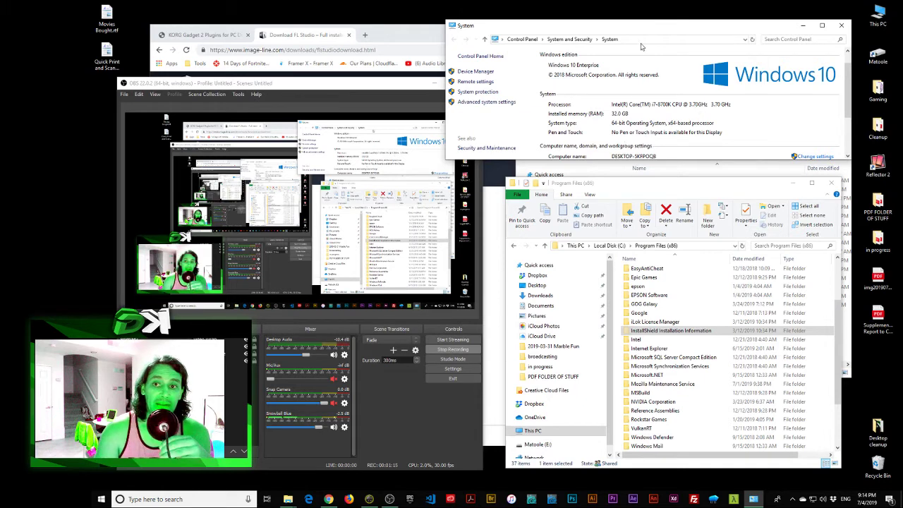
Step: Close the System page and bring forward the Downloads folder with flstudio_win_20.5.0.1142.exe
click(841, 26)
drag(732, 88, 732, 69)
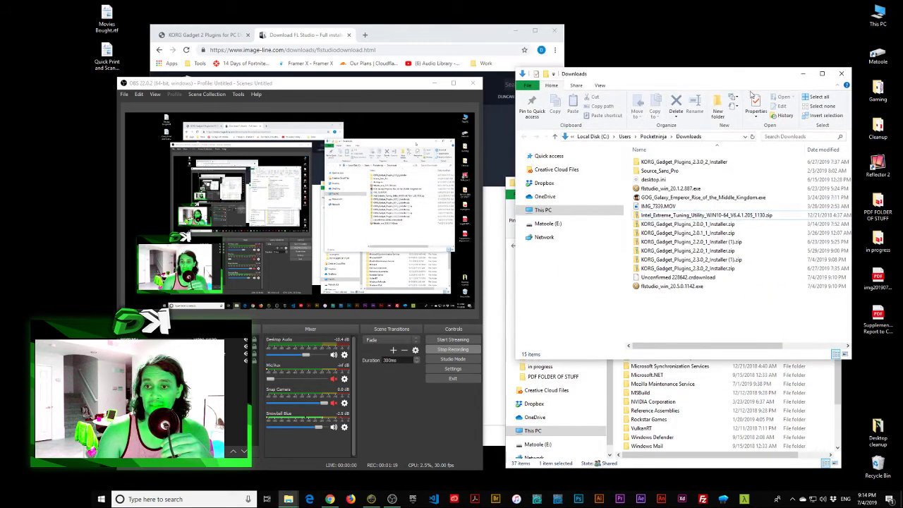
click(671, 286)
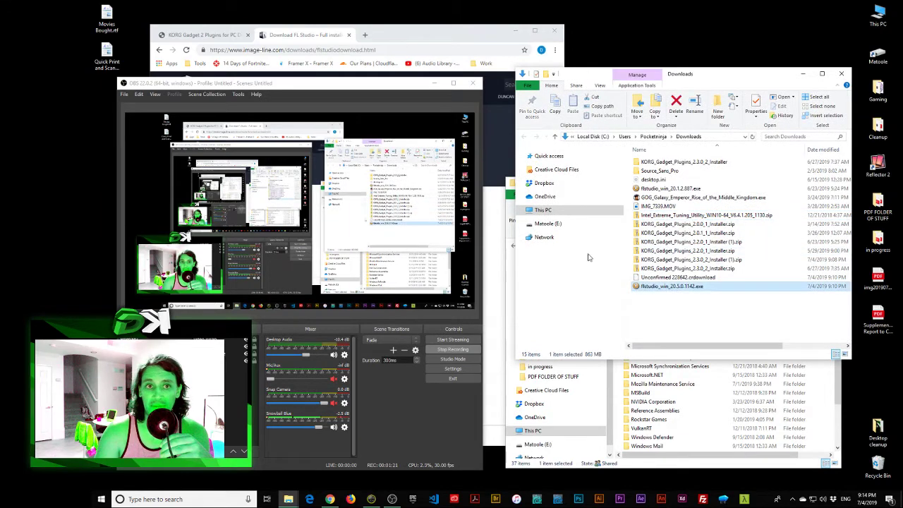
Step: Check the FL Studio version number on the Chrome download page
click(414, 74)
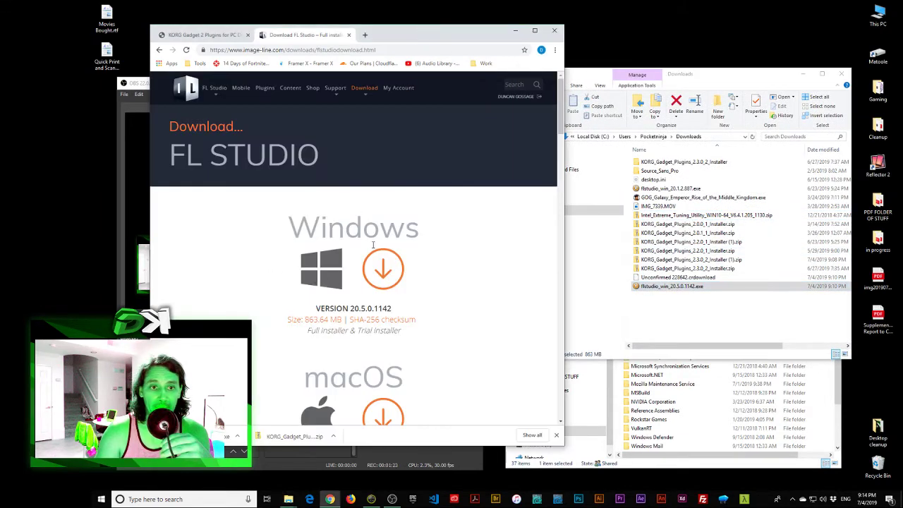
drag(355, 308, 316, 308)
triple_click(355, 309)
click(356, 308)
click(400, 313)
drag(392, 309, 322, 309)
click(322, 308)
click(576, 312)
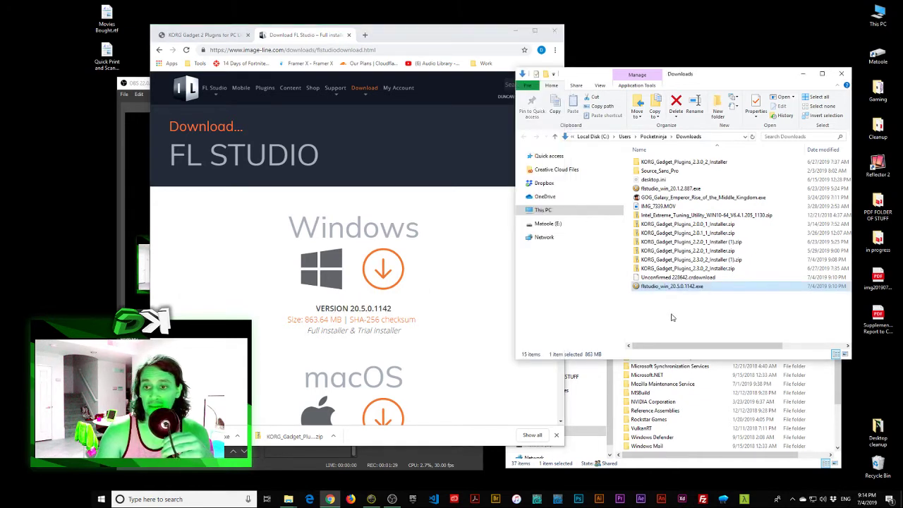
Step: Delete the old KORG_Gadget_Plugins_2.3.0_2_Installer folder from Downloads
click(670, 260)
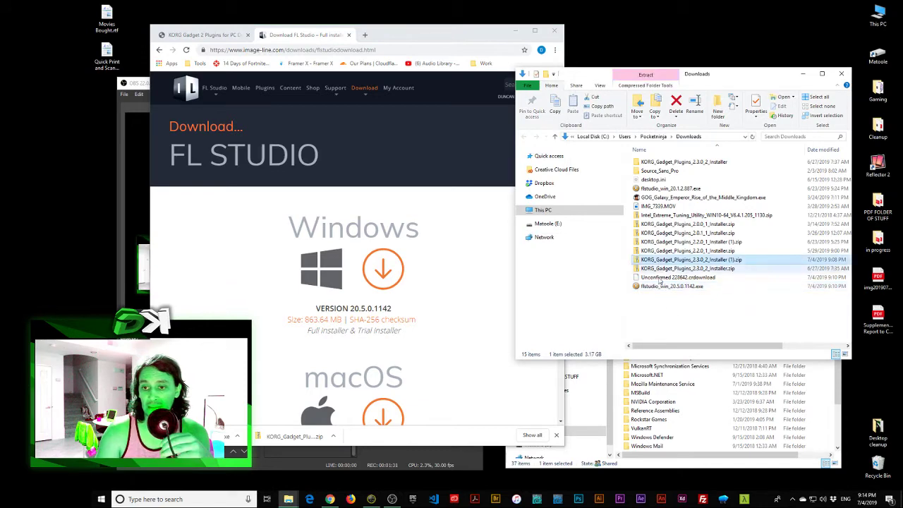
drag(735, 71, 735, 60)
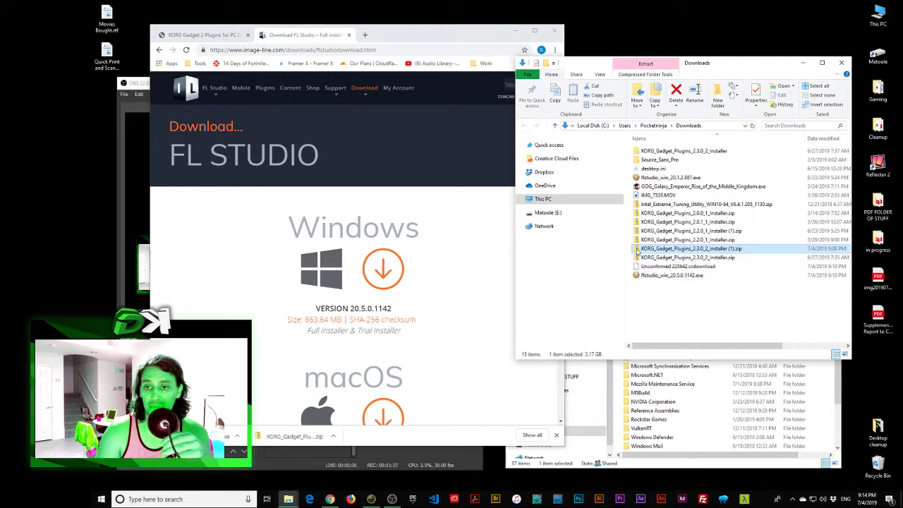
click(647, 151)
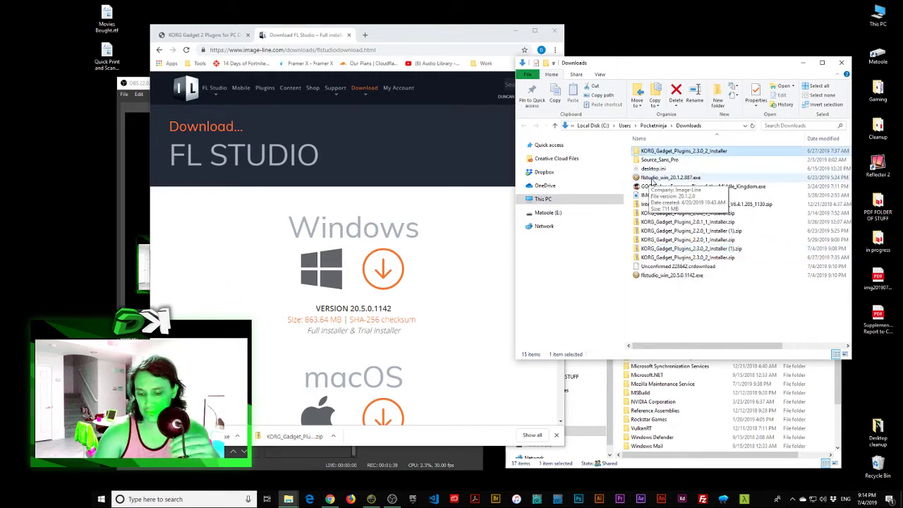
key(Delete)
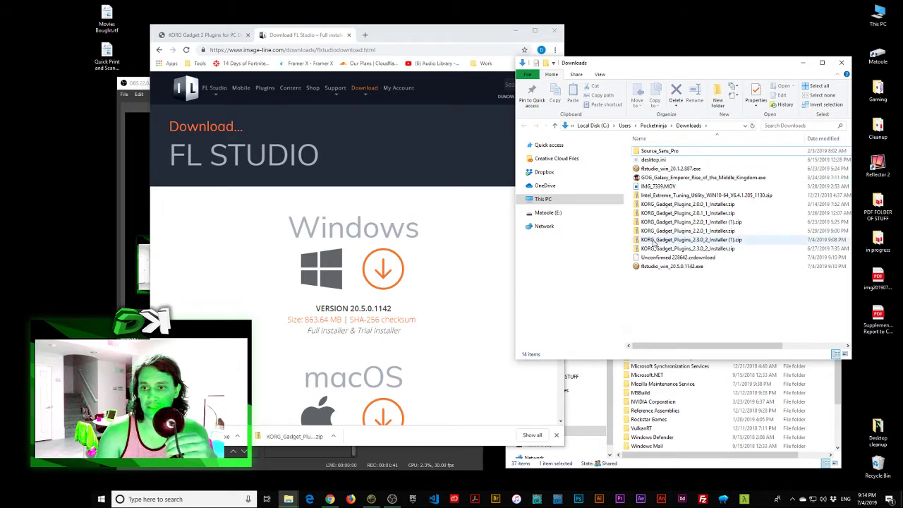
right_click(656, 240)
click(762, 266)
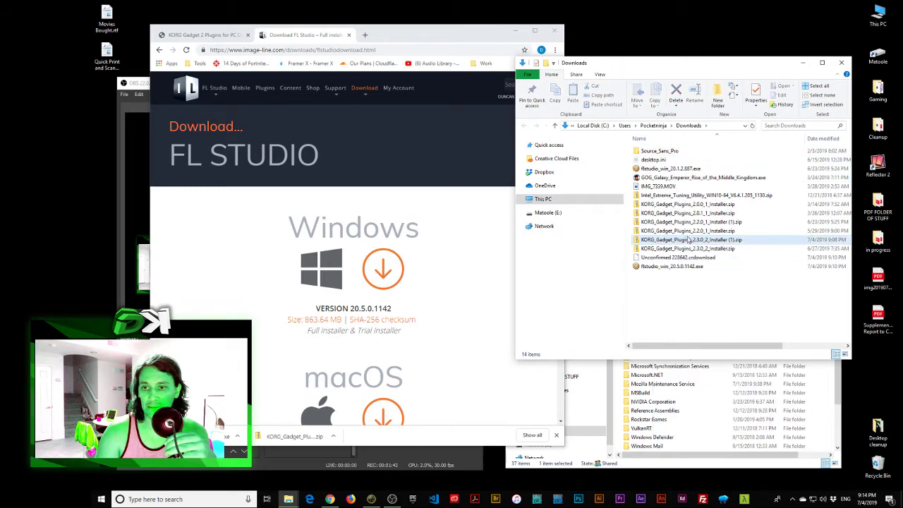
right_click(689, 241)
Step: Extract all of KORG_Gadget_Plugins_2.3.0_2_Installer (1).zip into its suggested Downloads folder
click(731, 281)
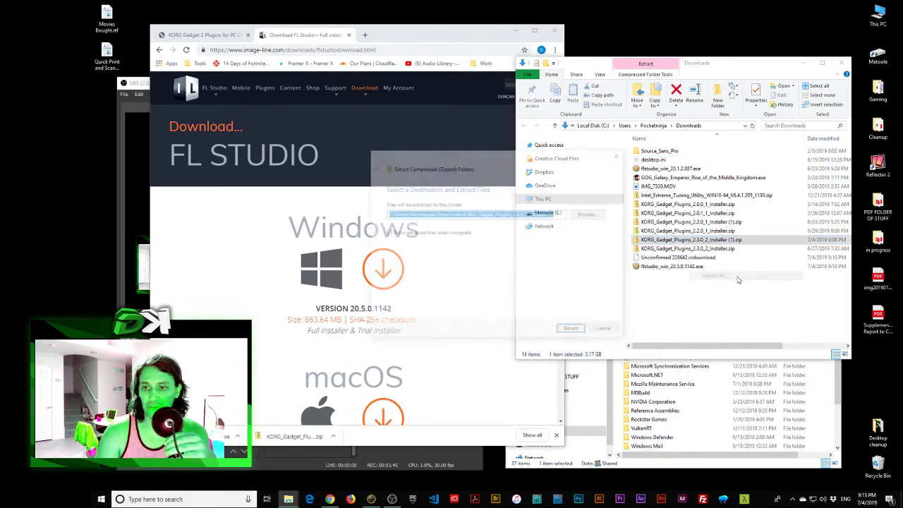
click(573, 331)
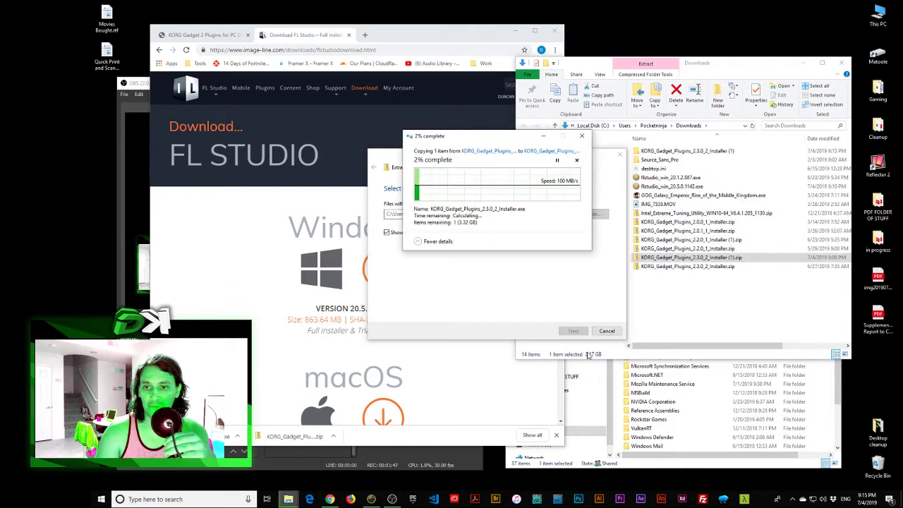
drag(477, 154, 685, 37)
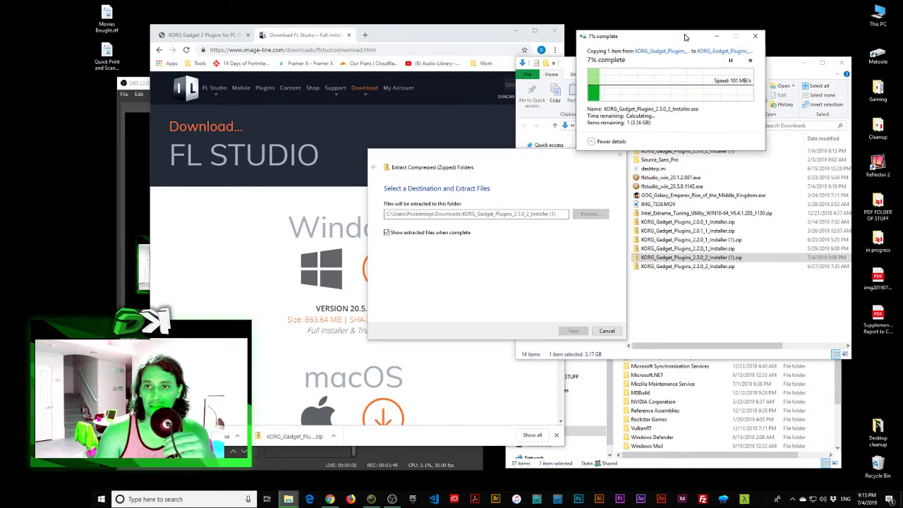
click(748, 258)
click(666, 187)
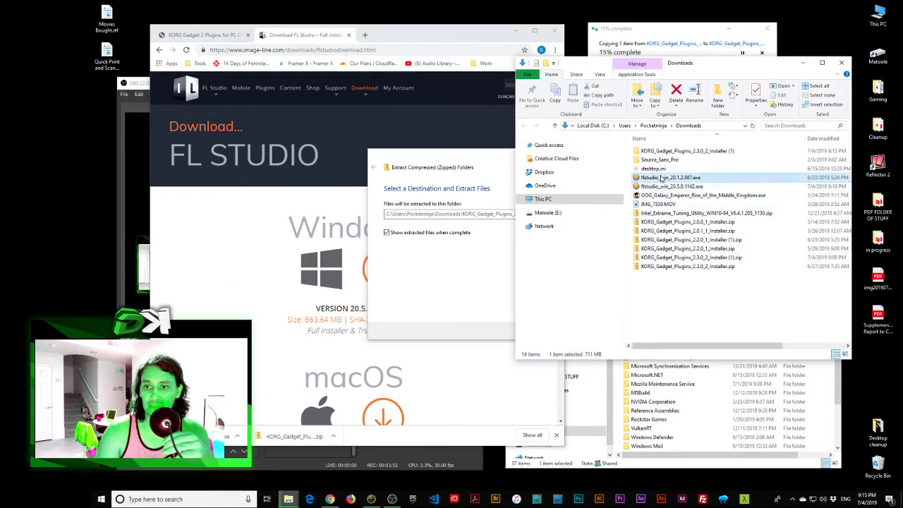
Step: Launch the FL Studio 20.5.0.1142 installer and pick out the KORG Gadget installer in its extracted folder
double_click(657, 187)
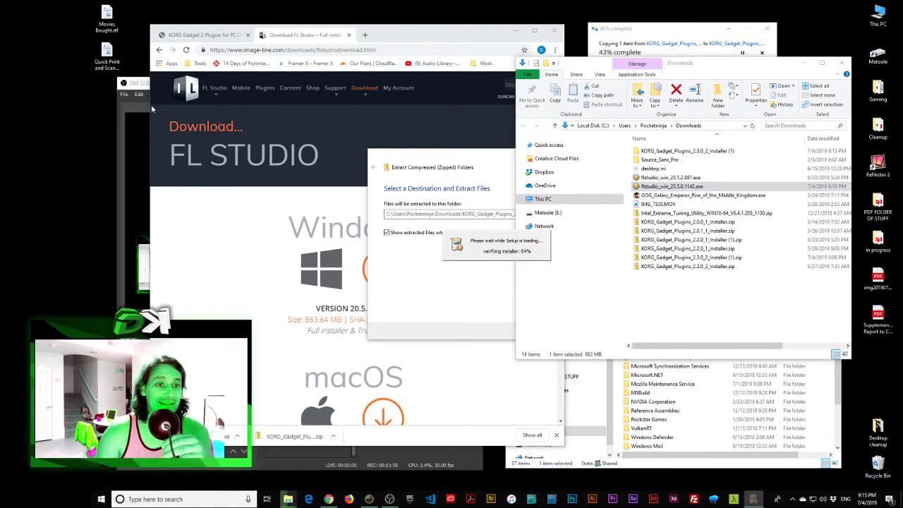
drag(135, 85, 127, 78)
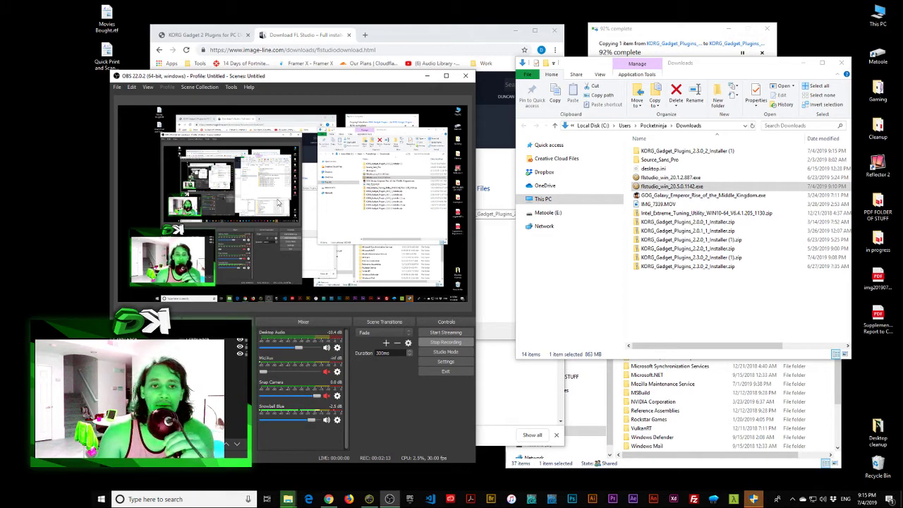
drag(275, 75, 272, 77)
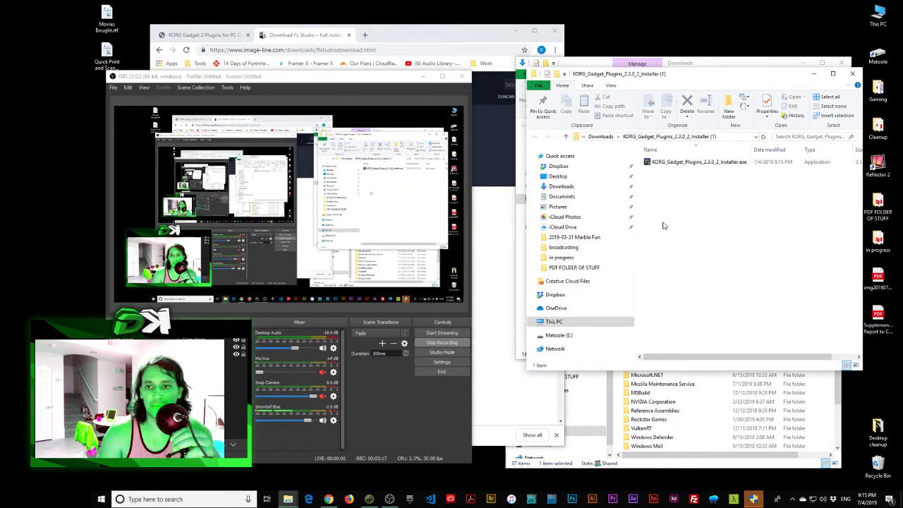
click(717, 162)
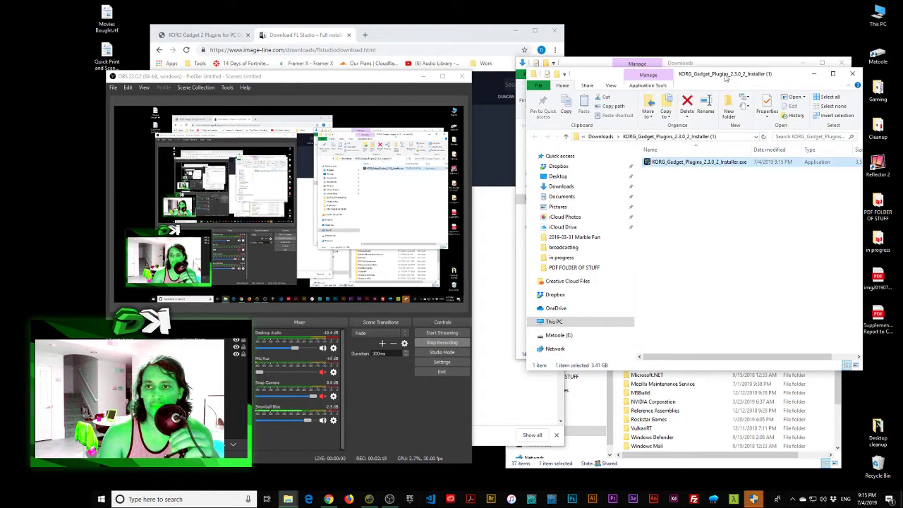
drag(726, 78, 715, 154)
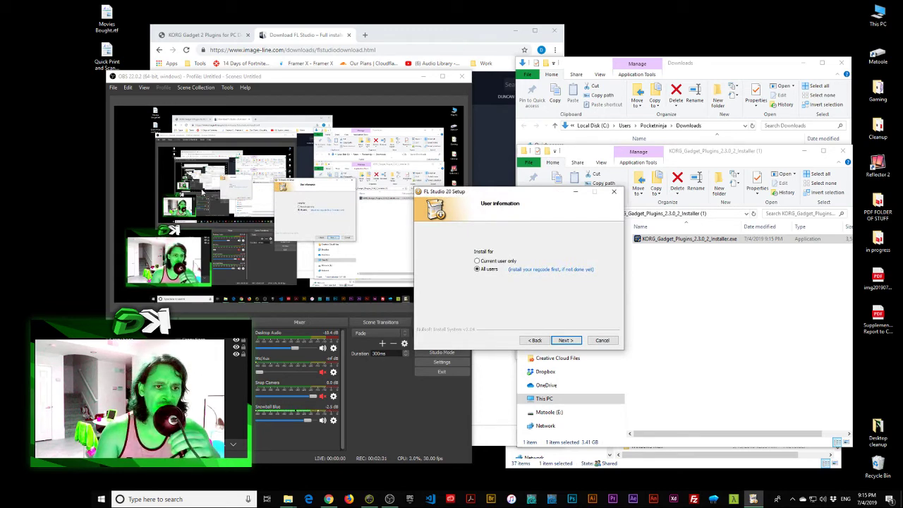
Step: Pass user information, add the Settings components, and keep the default FL Studio 20 destination
click(431, 76)
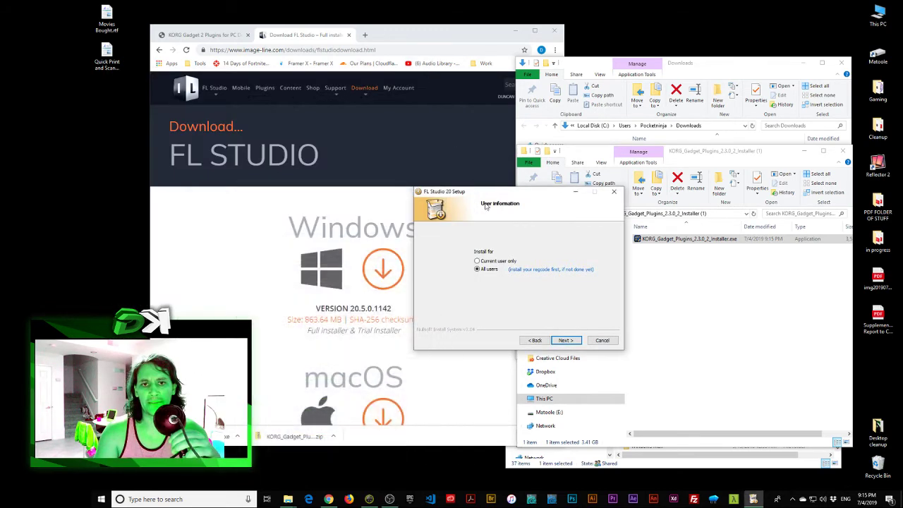
click(566, 341)
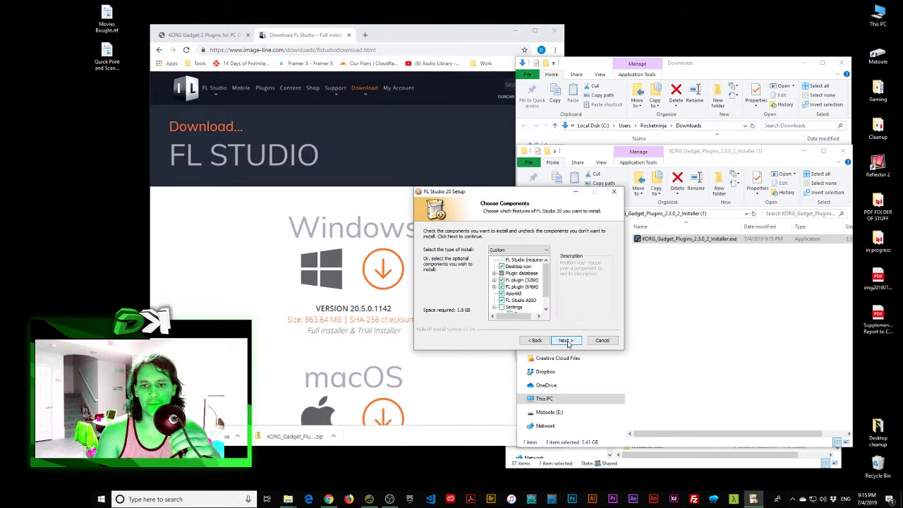
scroll(546, 302, down, 2)
click(513, 293)
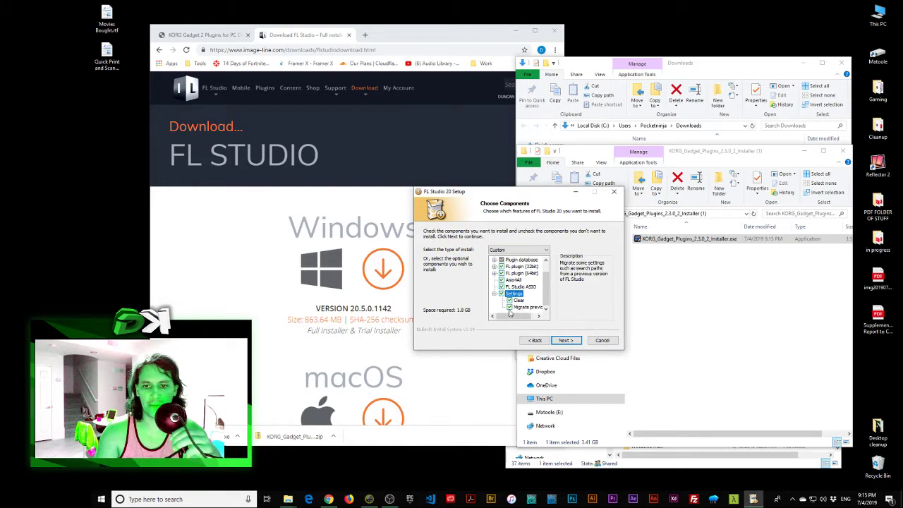
click(566, 340)
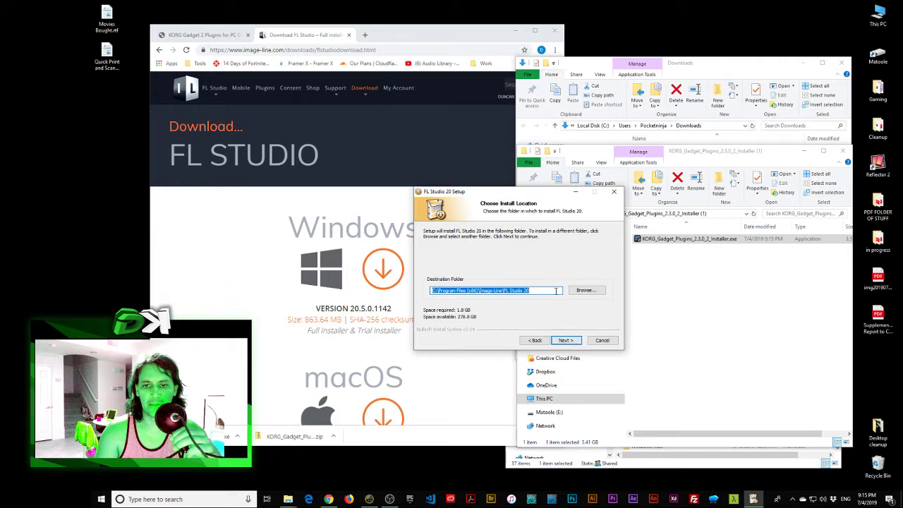
click(570, 341)
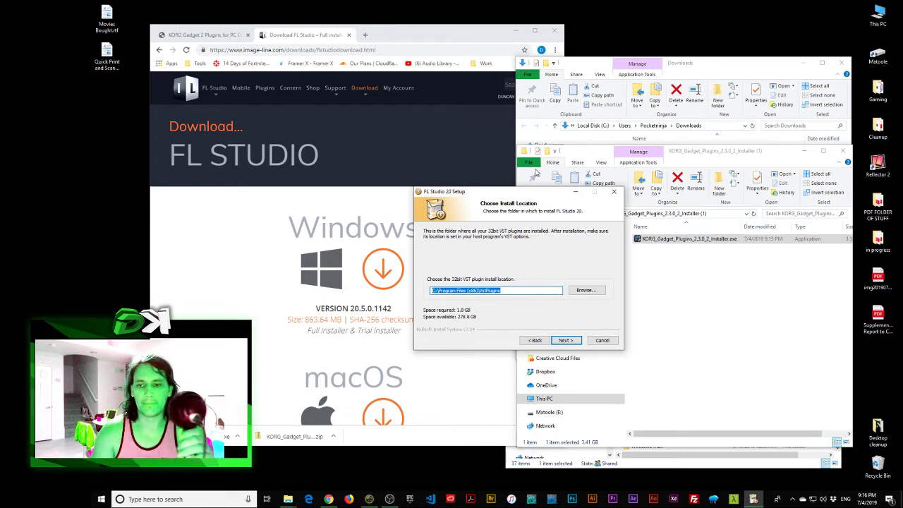
Step: Keep the default 32-bit and 64-bit VST plugin folders and start installing FL Studio 20
click(567, 341)
click(567, 341)
click(568, 341)
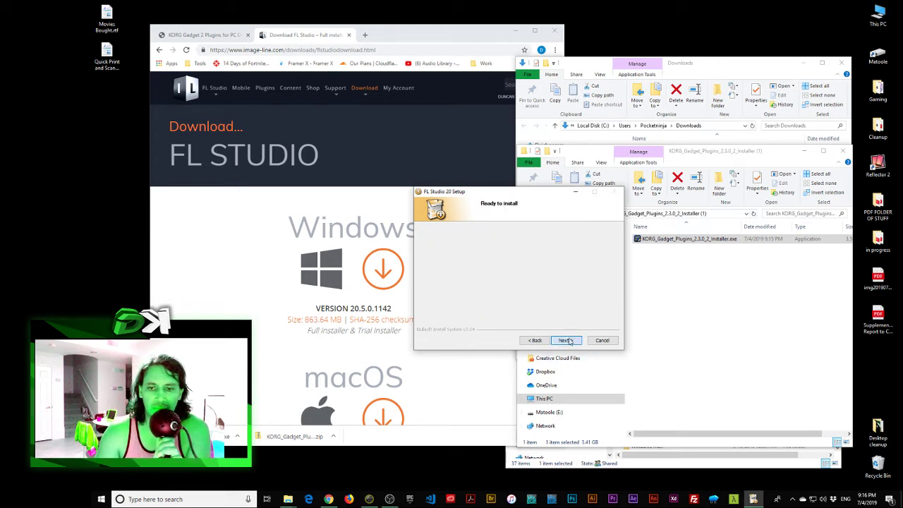
Step: Arrange the setup dialog, glance at the KORG Gadget and Download FL Studio pages, then minimize Chrome
drag(545, 193, 515, 175)
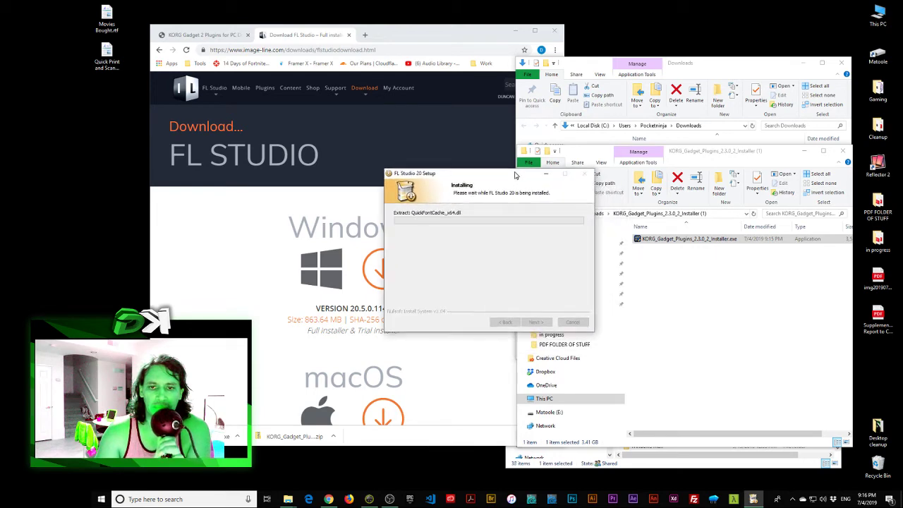
drag(424, 31, 373, 37)
click(190, 33)
click(259, 30)
click(552, 195)
drag(512, 175, 533, 163)
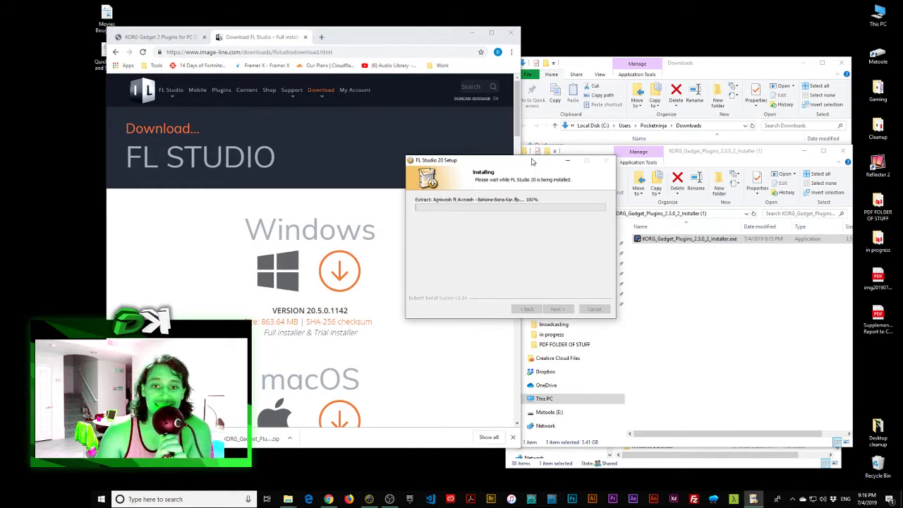
click(423, 28)
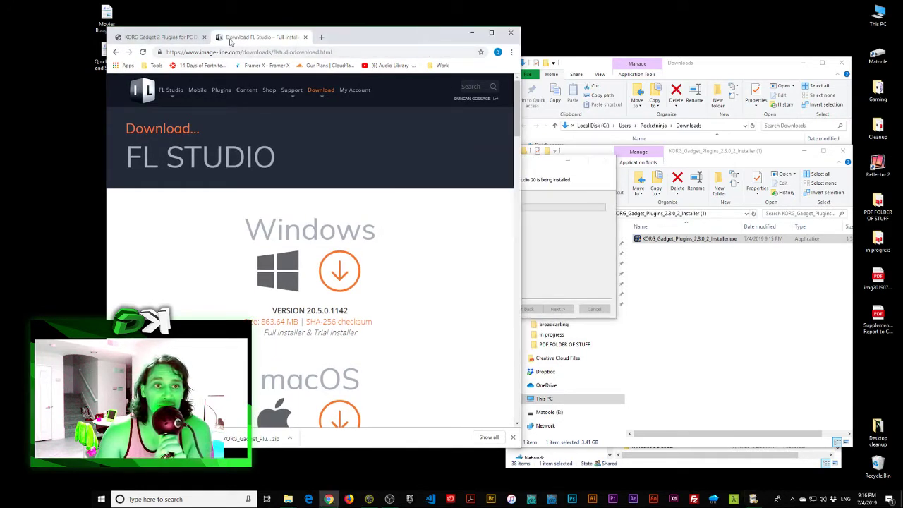
click(161, 36)
click(238, 35)
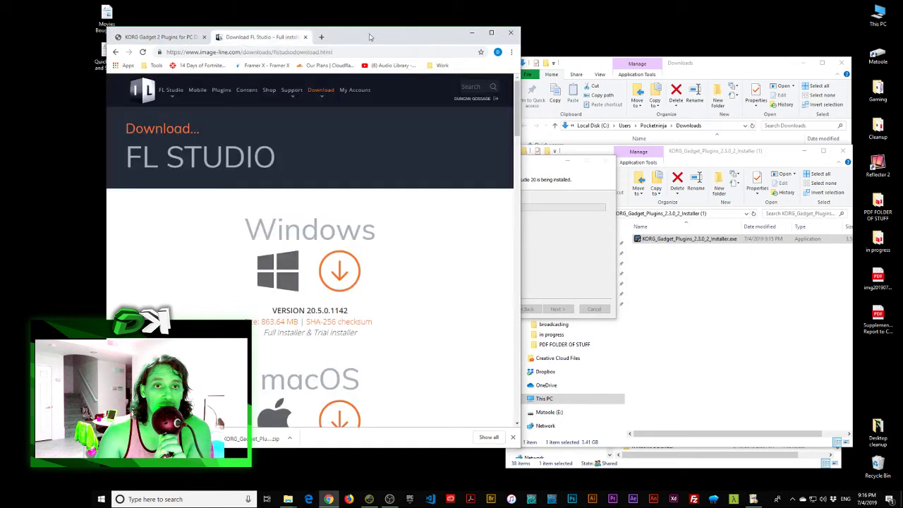
click(472, 33)
Step: Shift the setup dialog left and move the KORG installer file onto the desktop
drag(510, 160, 497, 162)
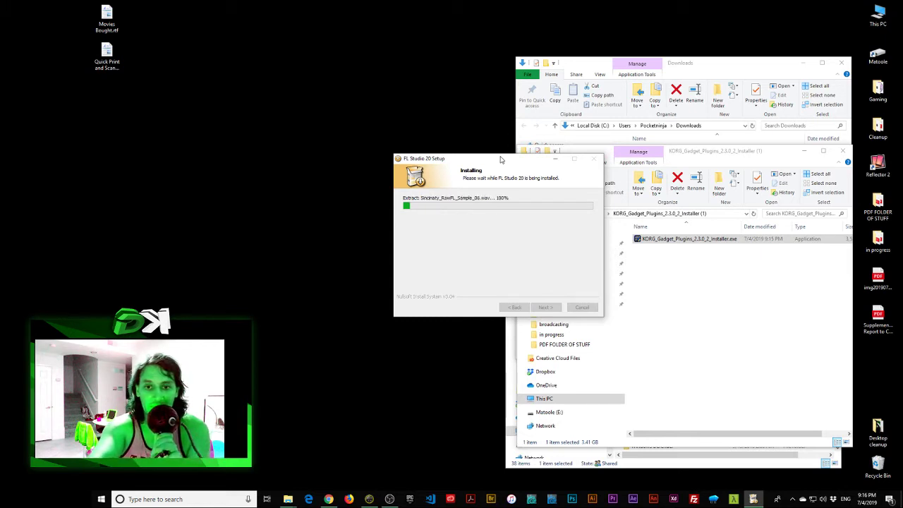
drag(501, 159, 395, 147)
click(676, 241)
drag(675, 241, 397, 64)
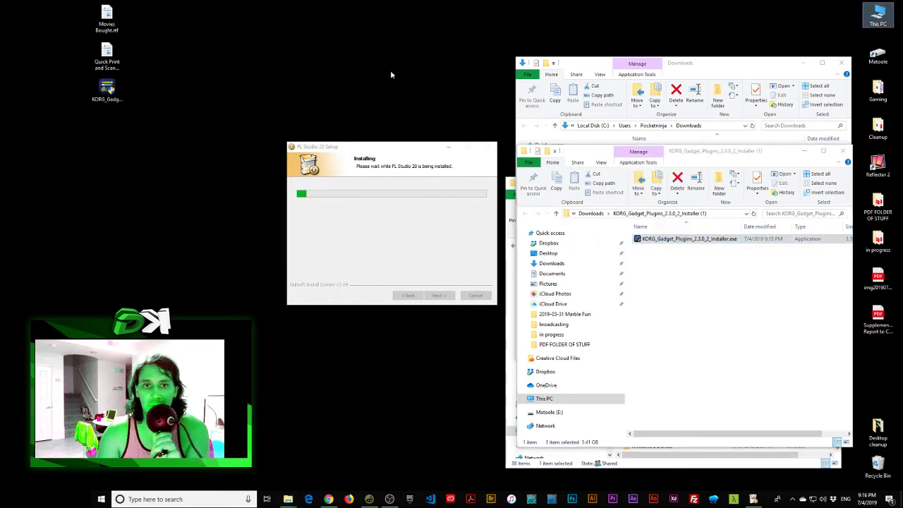
Step: Close the Downloads and KORG installer folder windows, leaving the KORG installer on the desktop
click(842, 64)
drag(396, 51, 366, 99)
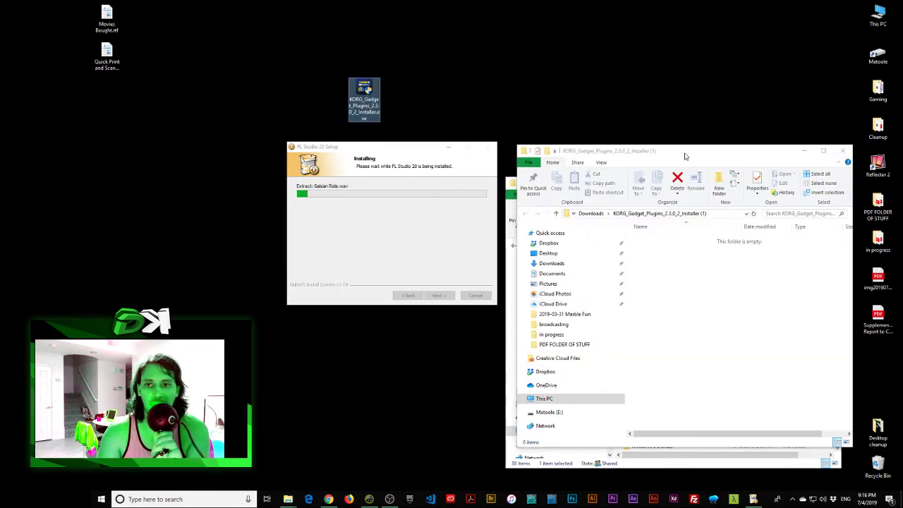
click(843, 154)
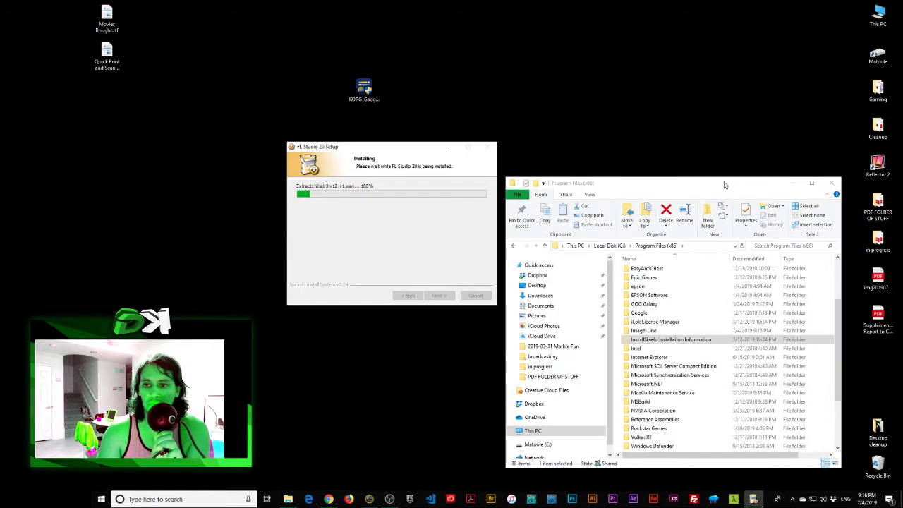
Step: Open the Image-Line folder in Program Files (x86), showing FL Studio 20 and Shared
drag(725, 185, 698, 144)
double_click(651, 339)
drag(671, 292, 633, 243)
click(633, 268)
drag(400, 148, 407, 144)
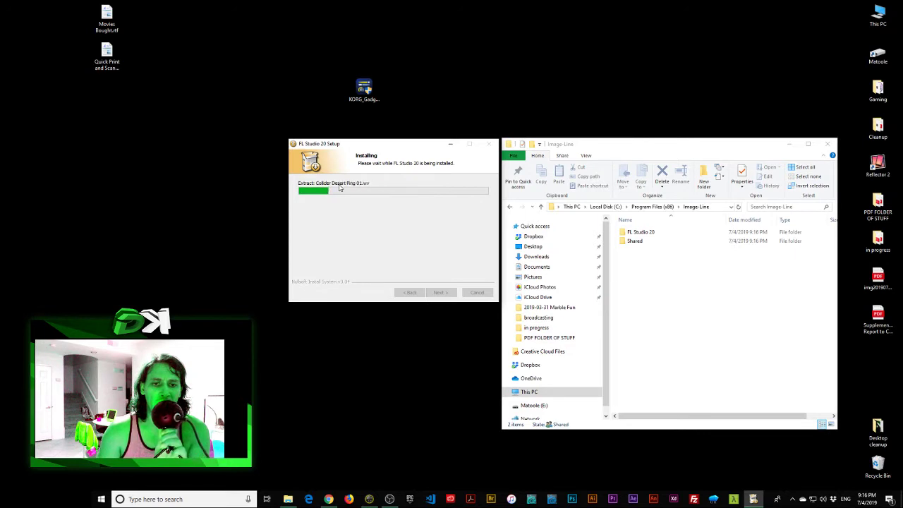
drag(381, 146, 379, 152)
click(769, 390)
Step: Empty the Recycle Bin, confirming permanent deletion of its items
right_click(875, 462)
click(861, 413)
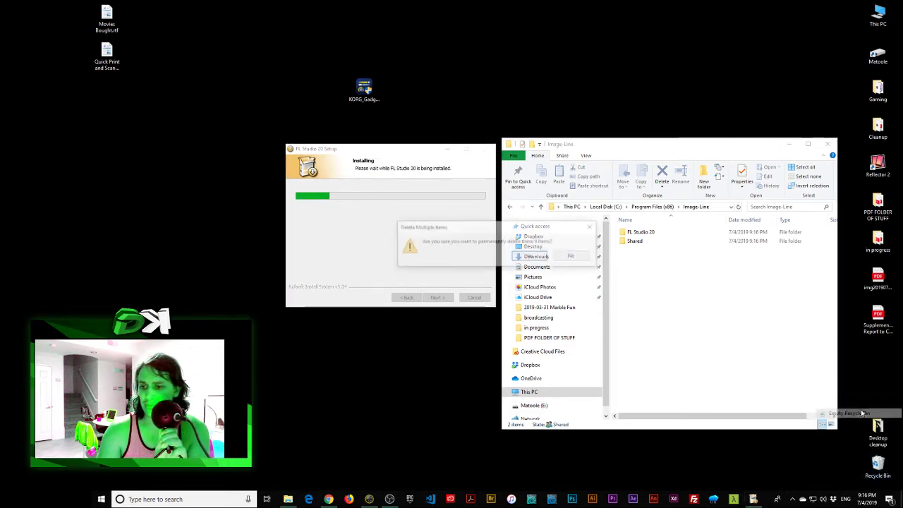
click(529, 255)
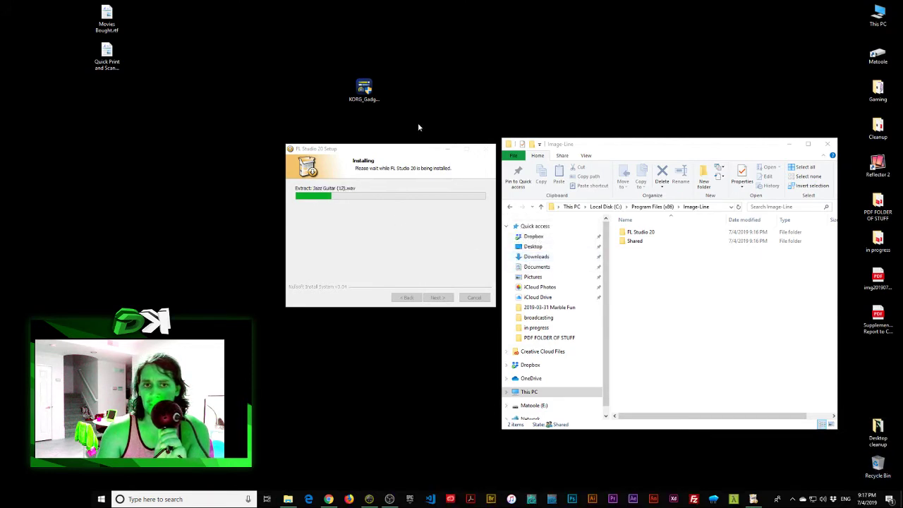
Step: Tidy the desktop while setup runs, moving the KORG installer left and selecting desktop icons
drag(364, 88, 300, 92)
click(438, 149)
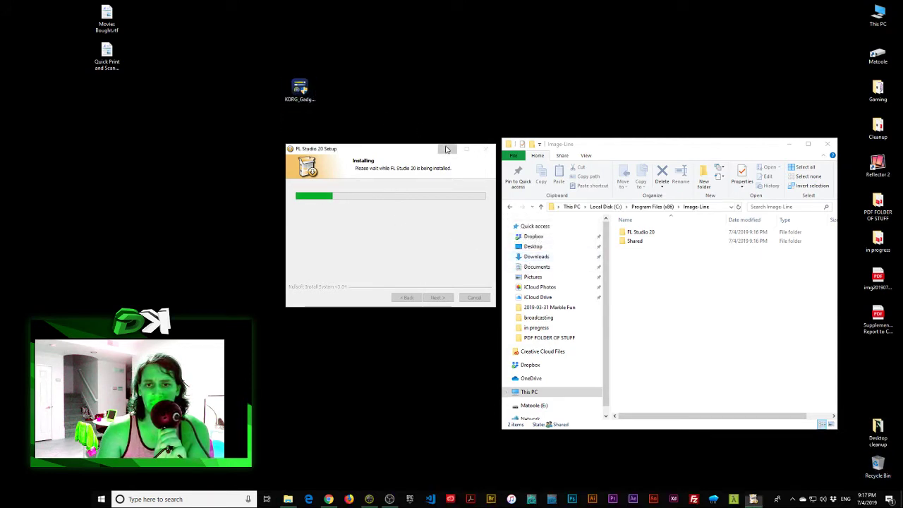
drag(427, 152, 429, 148)
click(615, 94)
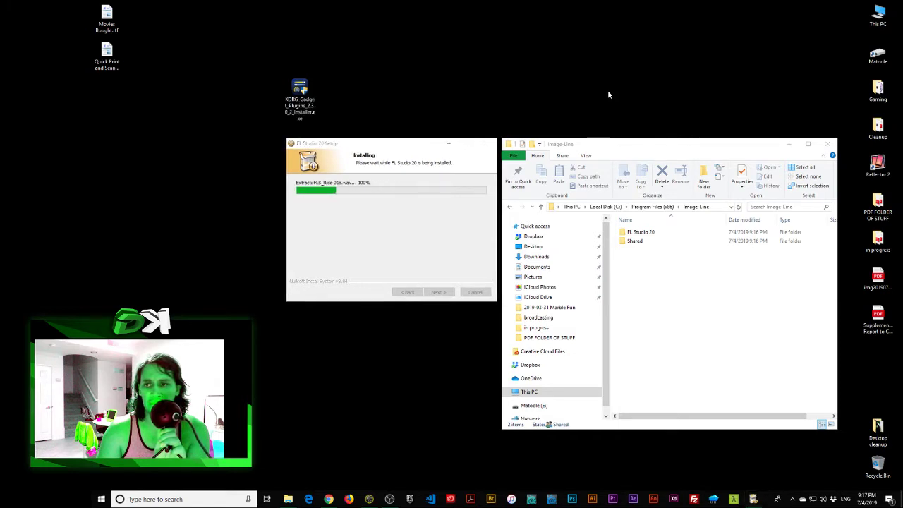
drag(821, 1, 902, 336)
drag(731, 2, 902, 336)
drag(742, 2, 902, 356)
drag(750, 22, 902, 358)
click(759, 101)
drag(247, 121, 92, 116)
drag(238, 27, 385, 129)
click(448, 43)
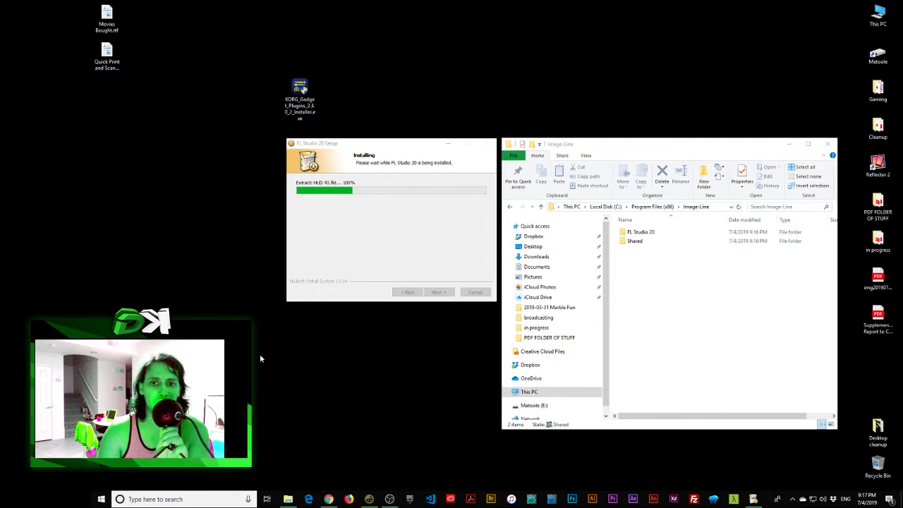
click(367, 228)
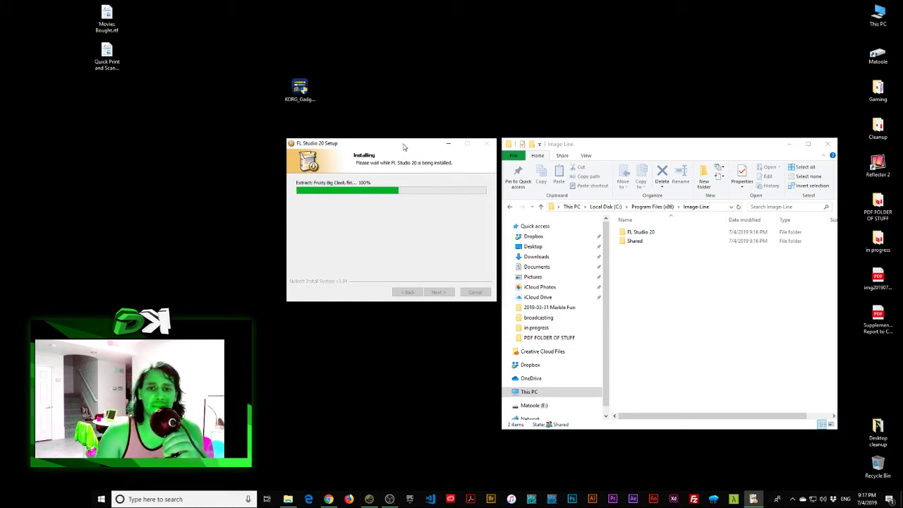
drag(404, 146, 404, 147)
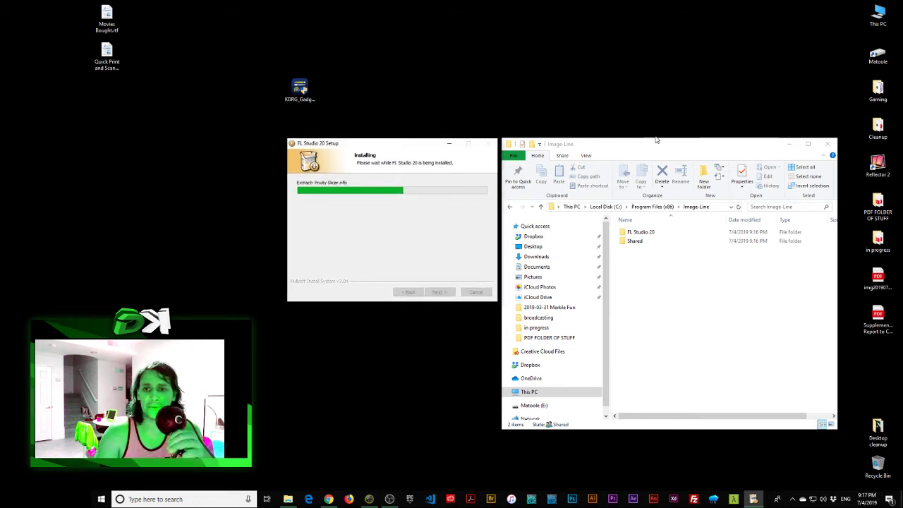
drag(660, 145, 662, 147)
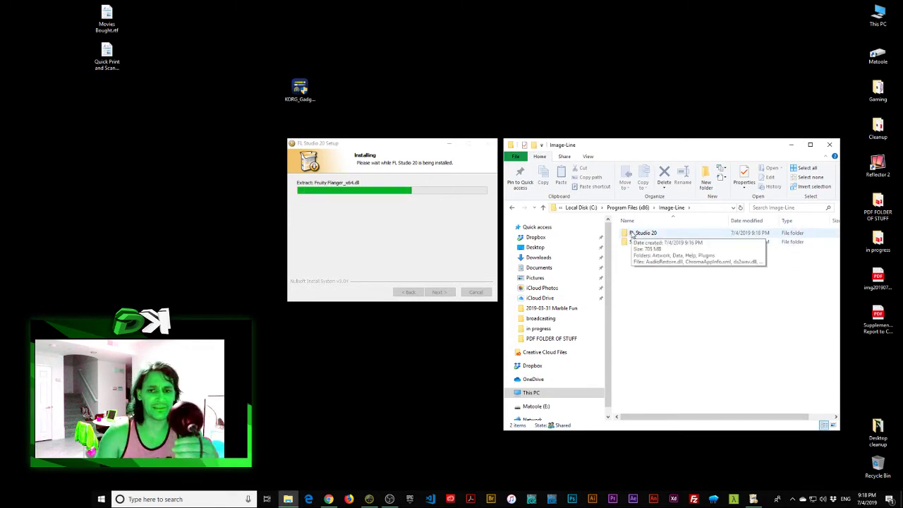
click(402, 146)
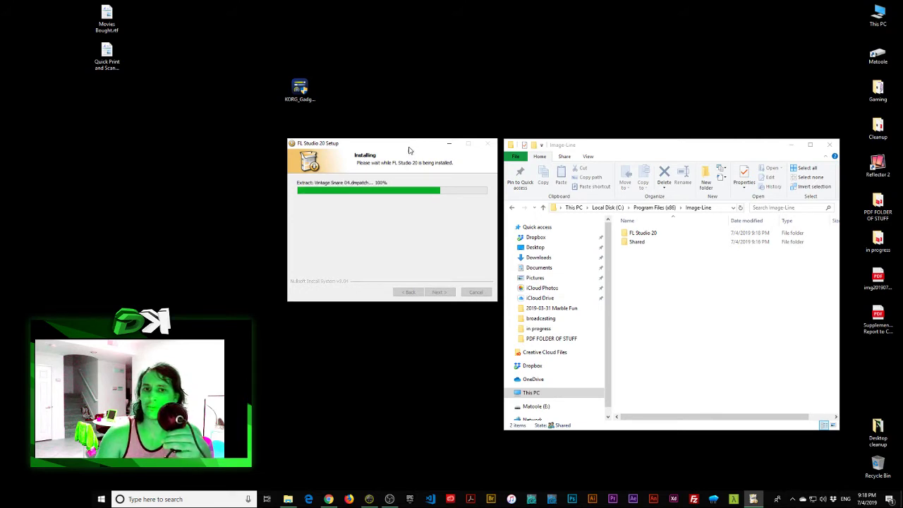
drag(409, 147, 411, 148)
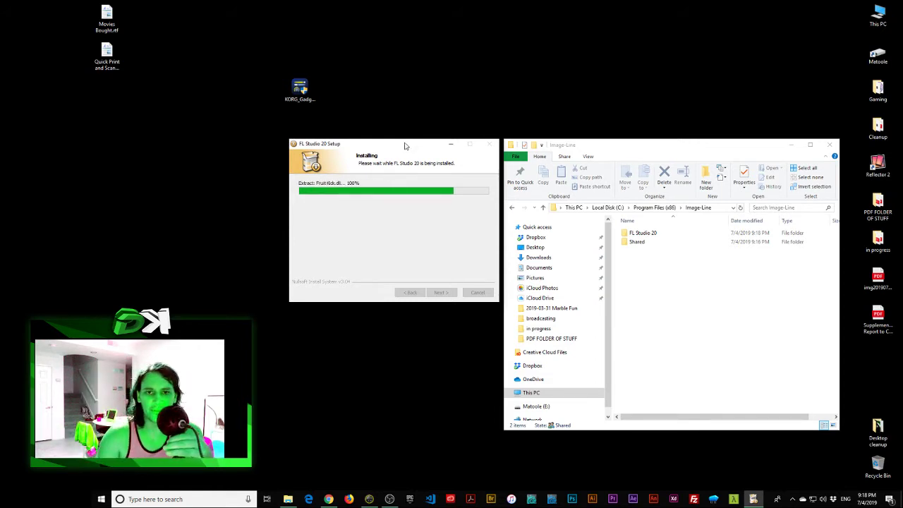
drag(414, 148, 423, 145)
Step: Select and deselect the KORG installer on the desktop while setup finishes
click(394, 105)
drag(381, 52, 234, 130)
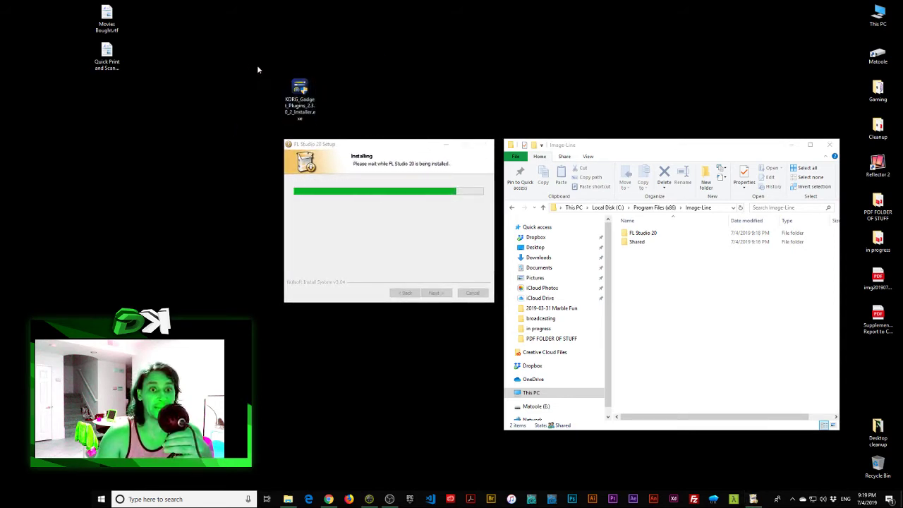
drag(249, 61, 377, 134)
click(377, 134)
drag(232, 50, 373, 134)
click(373, 134)
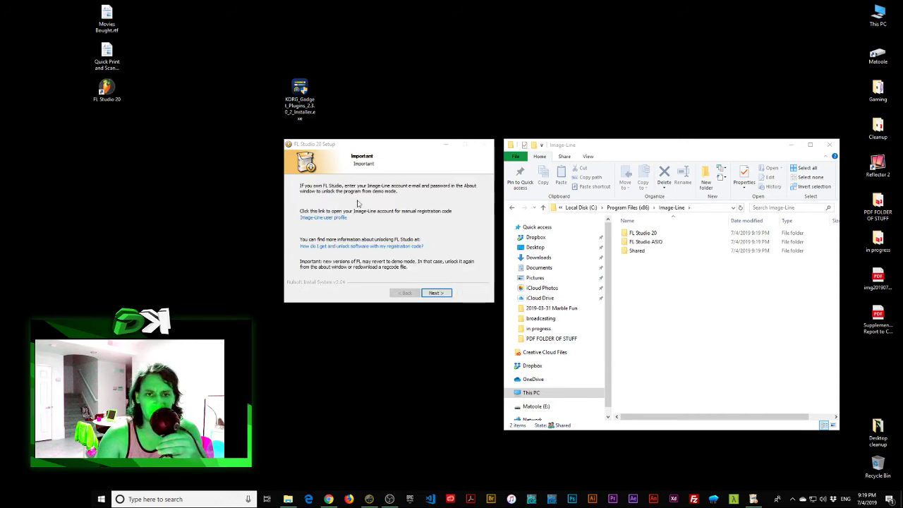
Step: Continue past the Important page and finish the FL Studio 20 setup
drag(399, 150, 398, 144)
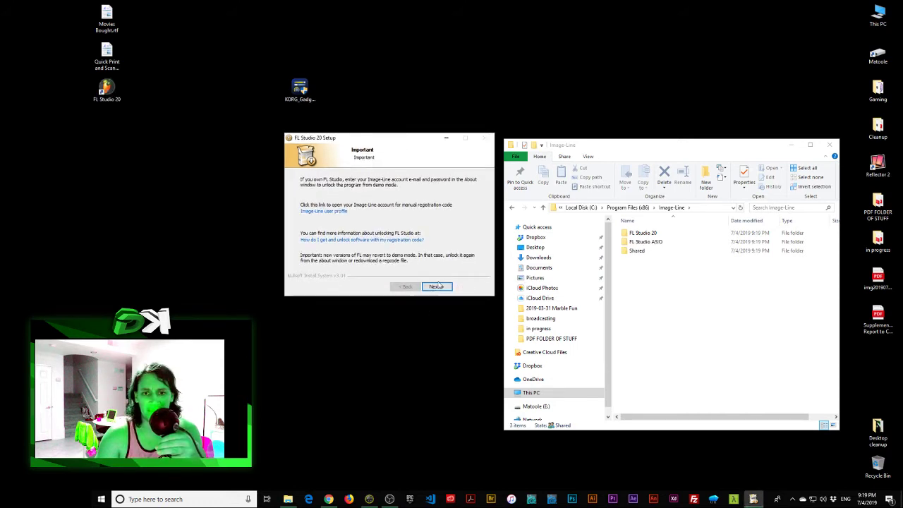
click(437, 286)
click(443, 287)
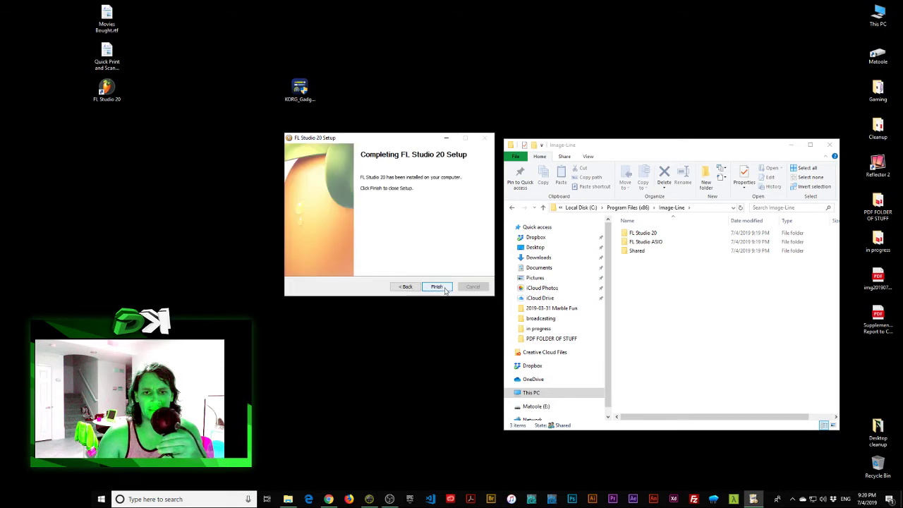
click(437, 287)
click(230, 189)
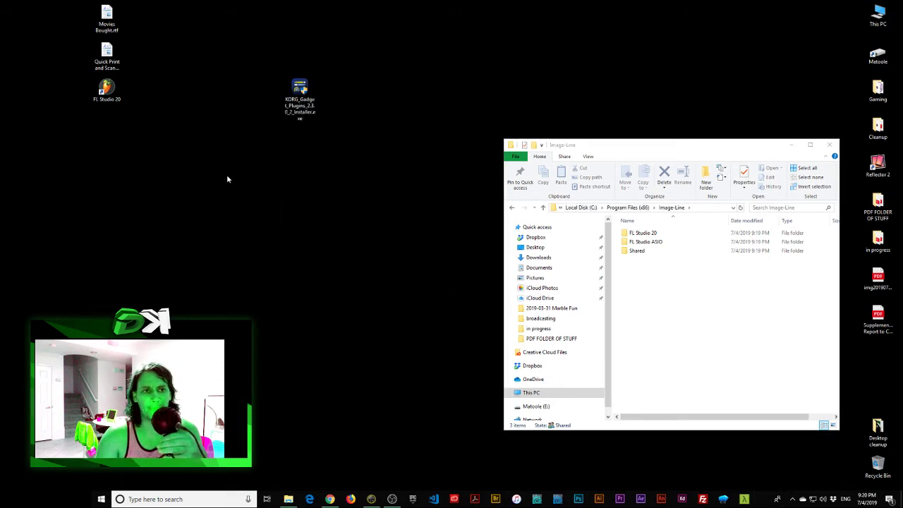
Step: Launch FL Studio 20 and dismiss the unlock note and the About window
double_click(107, 88)
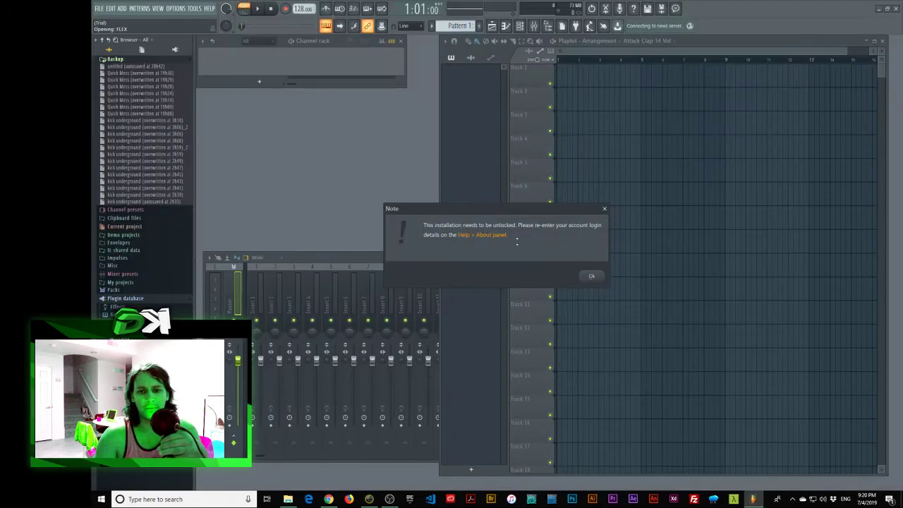
click(591, 276)
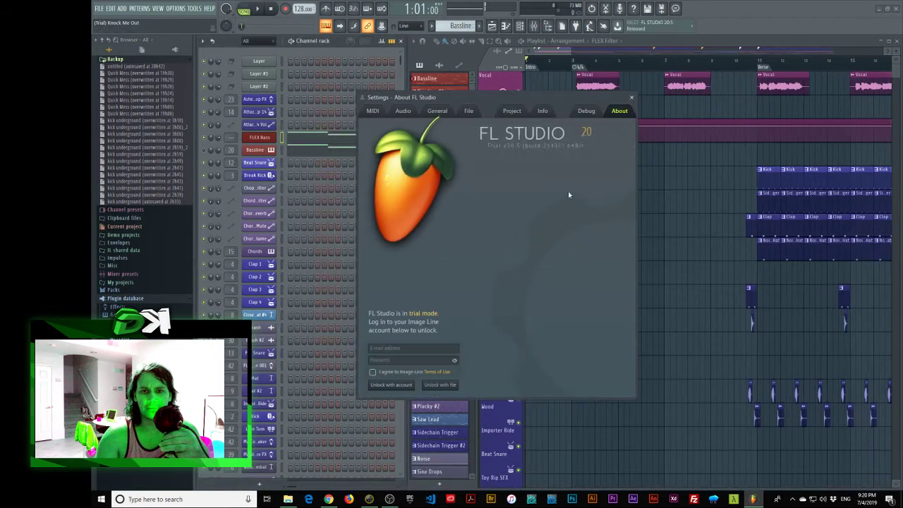
click(627, 95)
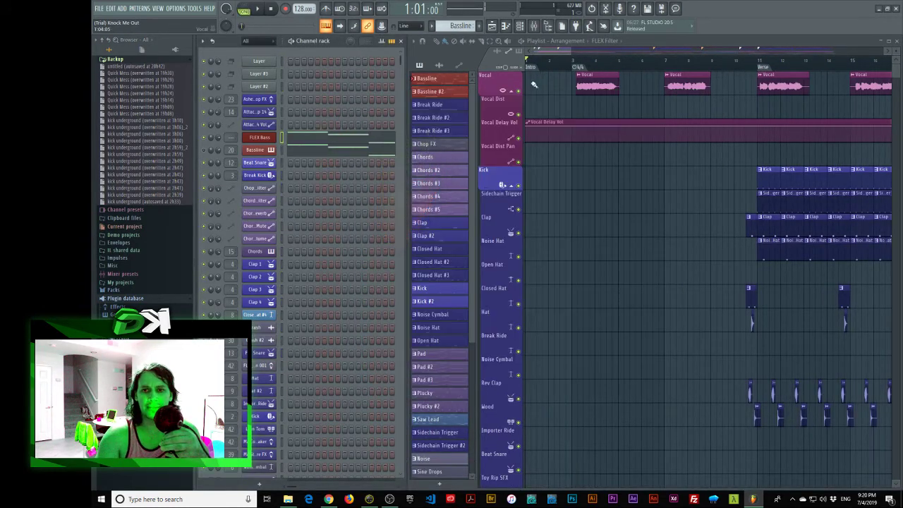
Step: Start a new project from the Minimal > Basic template
click(100, 8)
mouse_move(107, 29)
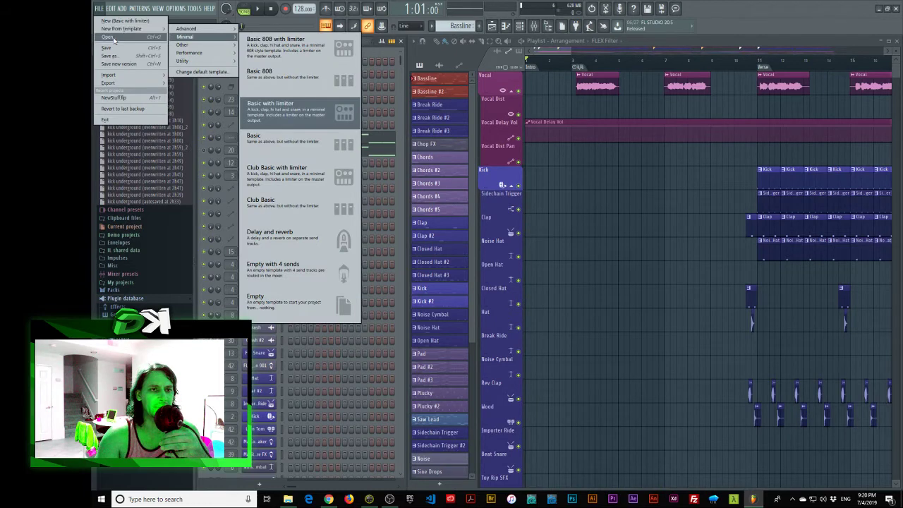
click(355, 136)
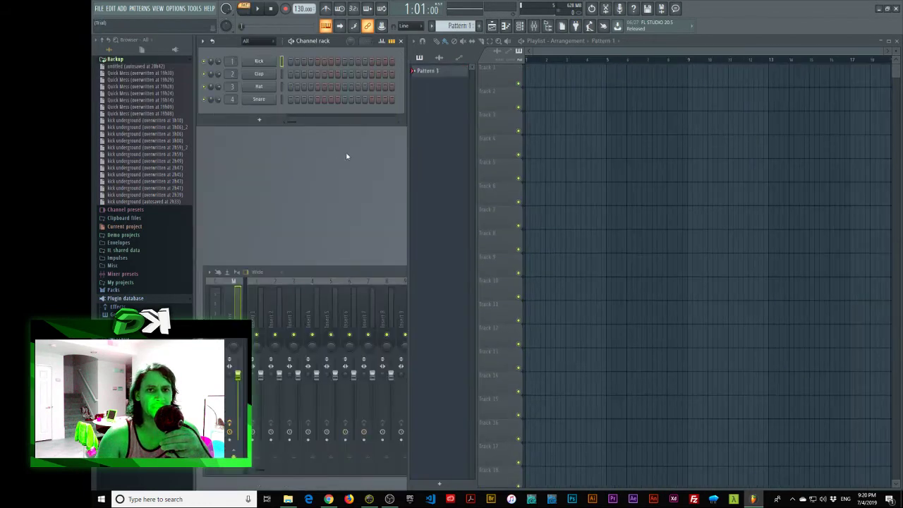
Step: Add an Abu Dhabi gadget channel, acknowledge its load-failure warning and close its window
click(259, 120)
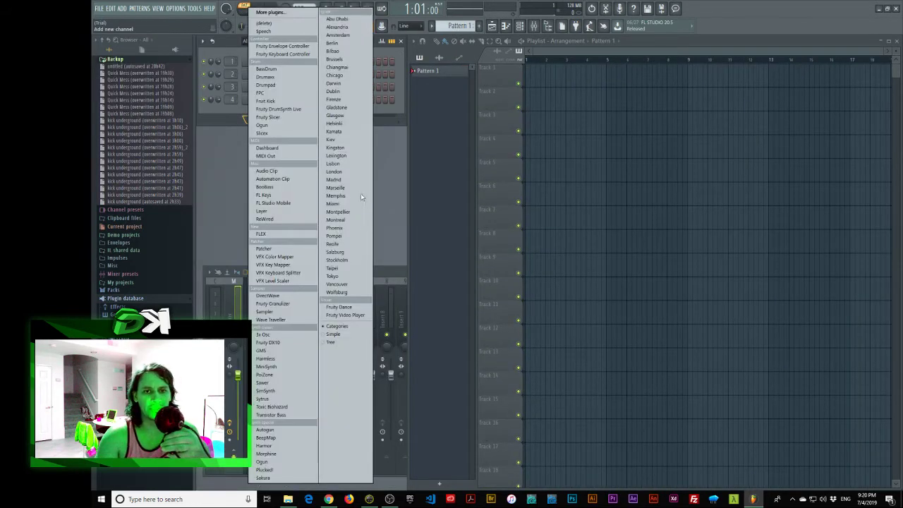
click(344, 20)
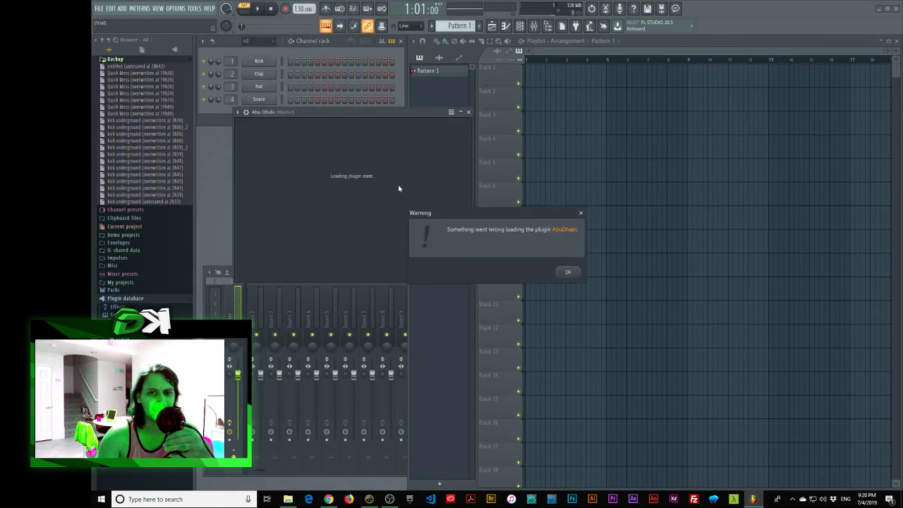
click(573, 274)
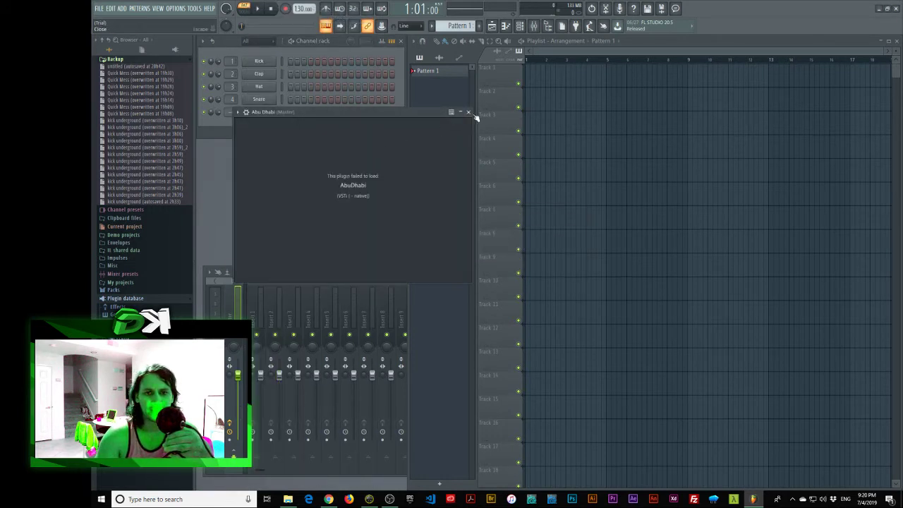
click(468, 111)
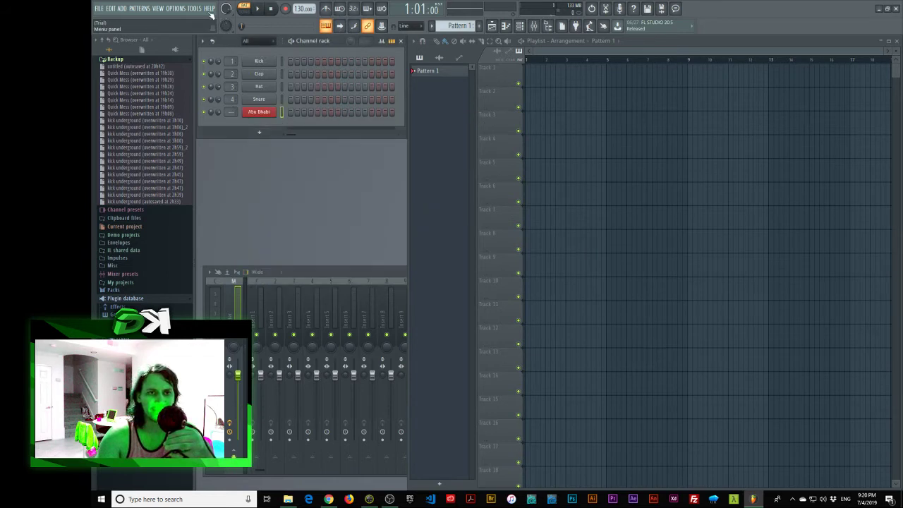
click(194, 9)
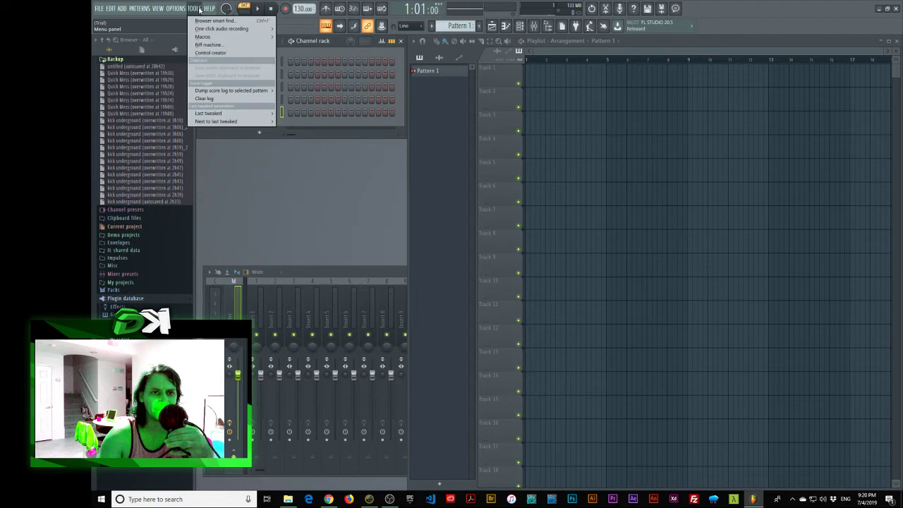
click(200, 9)
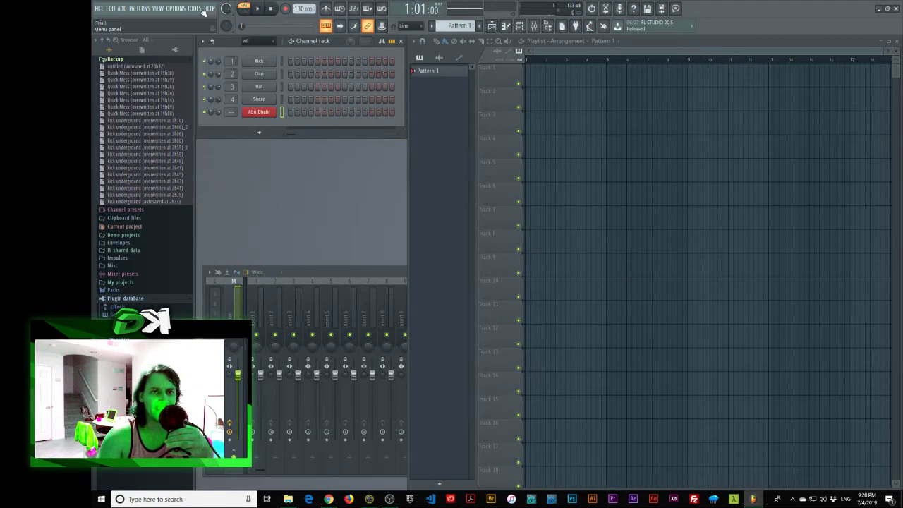
Step: Add a Lisbon gadget channel, acknowledge its load failure and close its plugin window
click(258, 130)
click(332, 164)
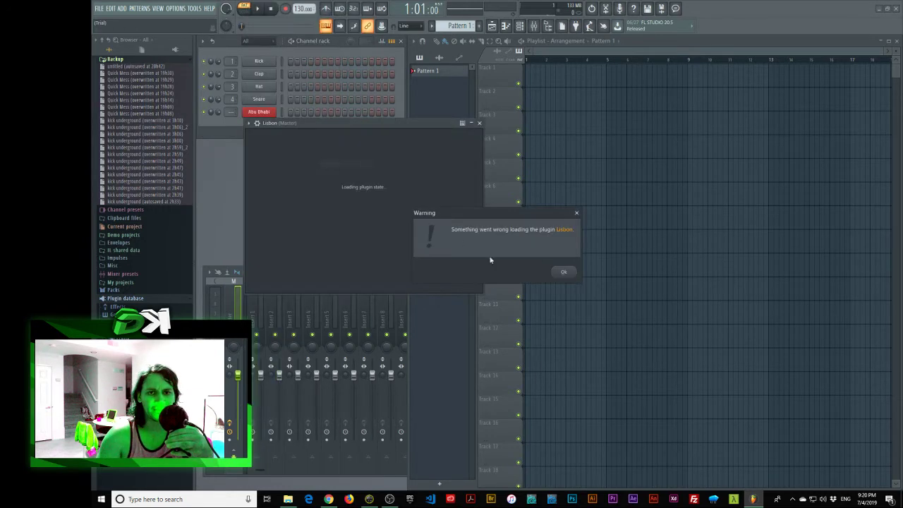
click(565, 272)
click(479, 123)
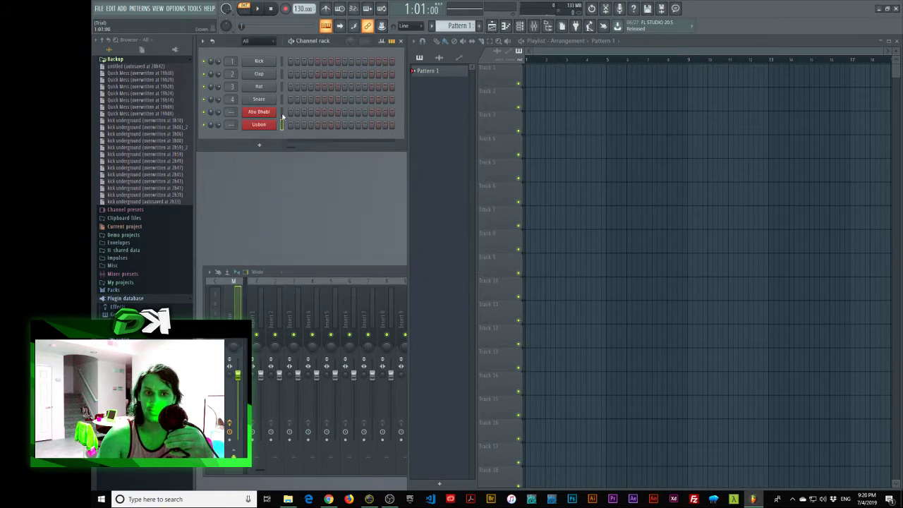
click(259, 144)
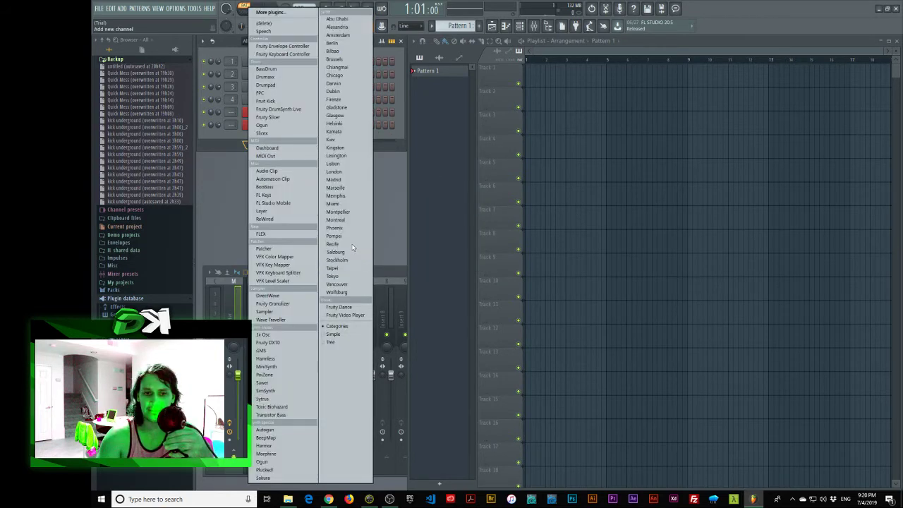
click(397, 175)
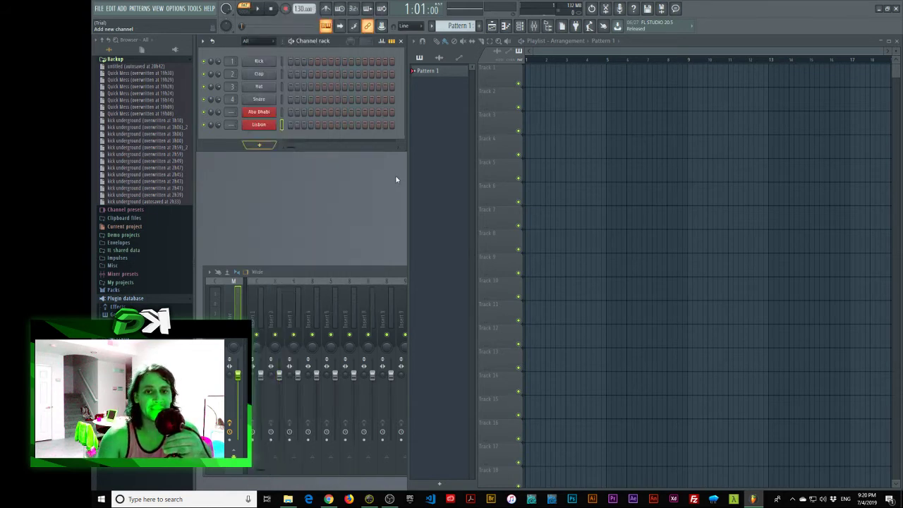
mouse_move(322, 42)
mouse_down()
mouse_move(323, 55)
mouse_move(322, 47)
mouse_up()
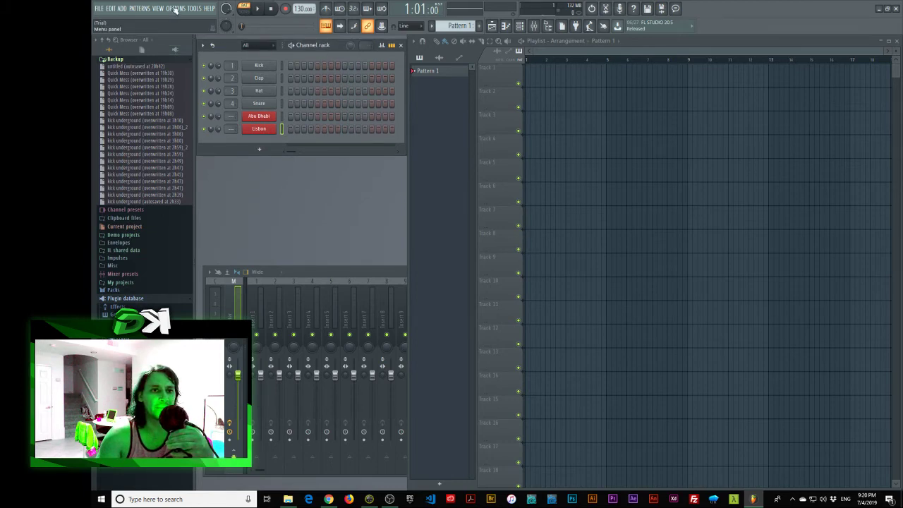
Step: Minimise FL Studio and Chrome, then launch the KORG_Gadget installer from the desktop
click(878, 8)
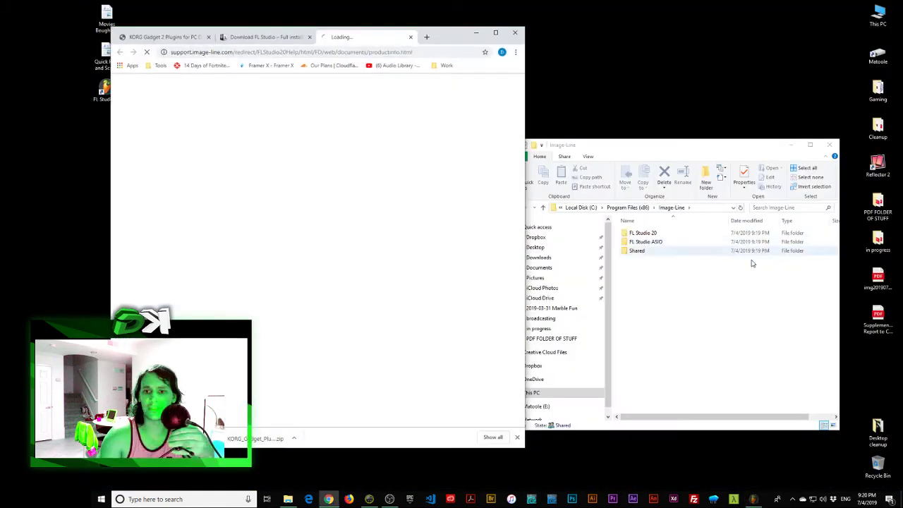
click(477, 33)
drag(676, 141, 676, 139)
double_click(300, 89)
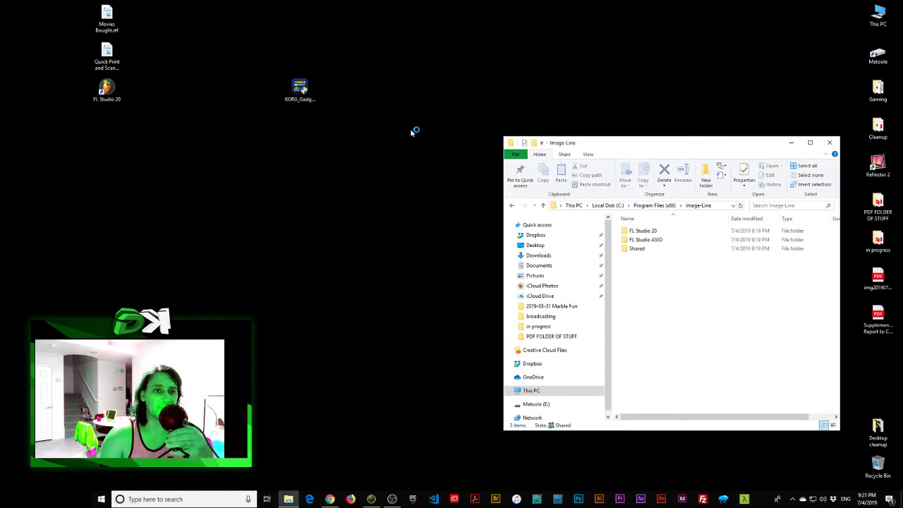
mouse_move(685, 144)
mouse_down()
mouse_move(654, 140)
mouse_move(690, 140)
mouse_up()
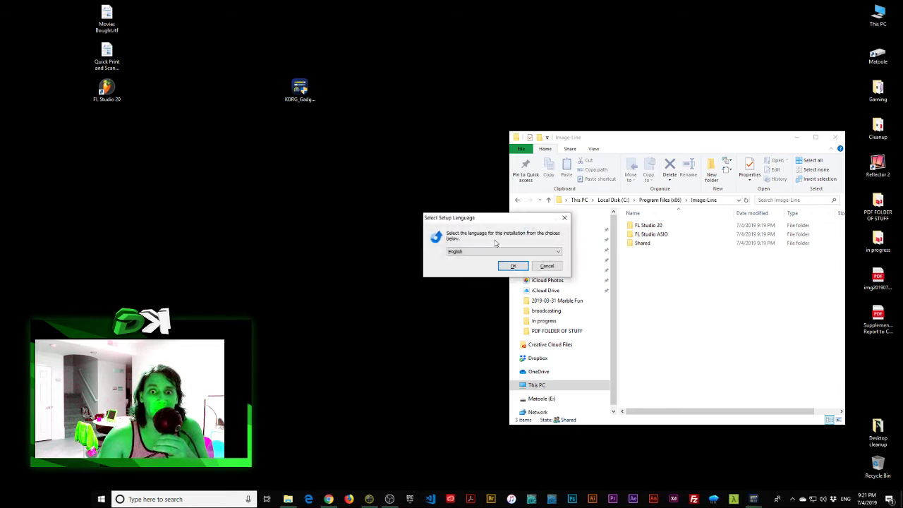
Step: Install in English, accepting the licence and default folder, then finish the wizard
click(513, 266)
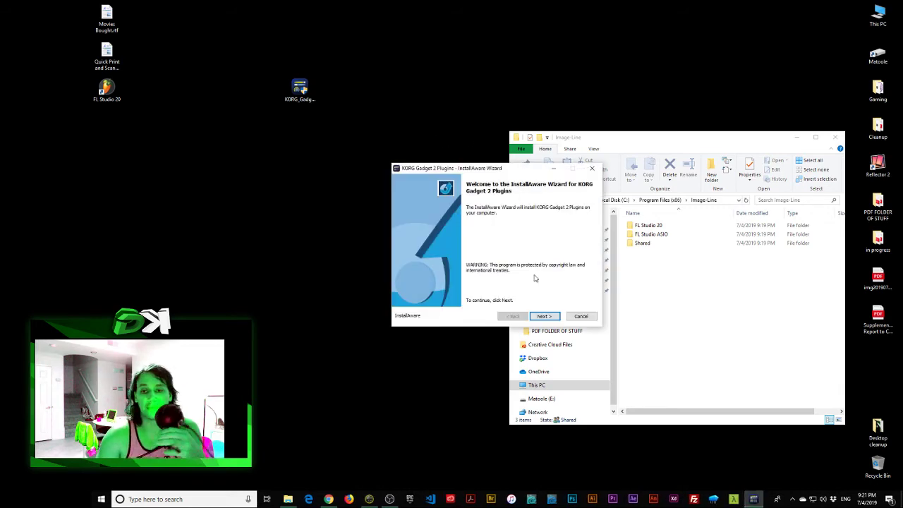
click(543, 316)
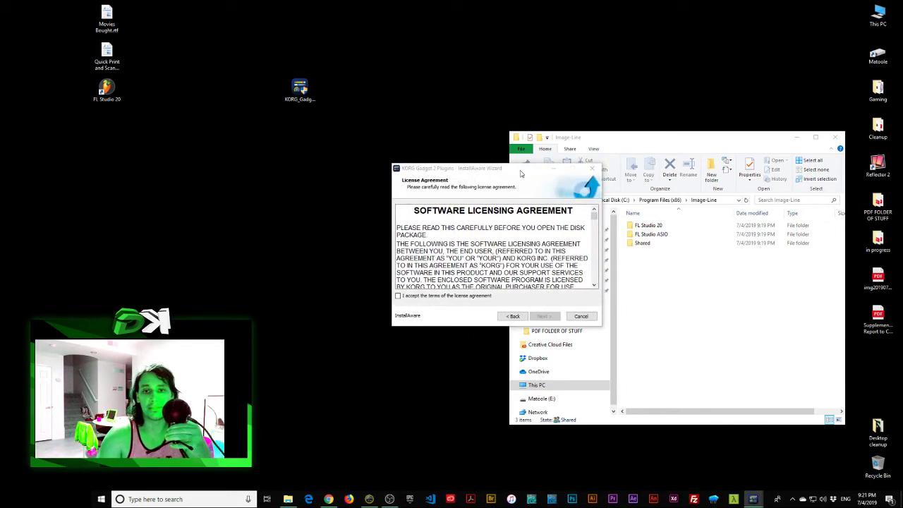
click(377, 283)
click(505, 304)
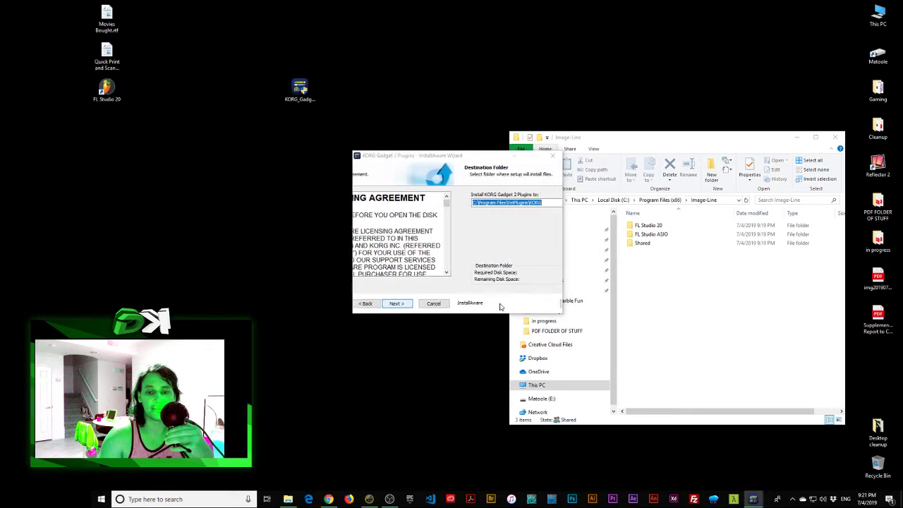
click(504, 304)
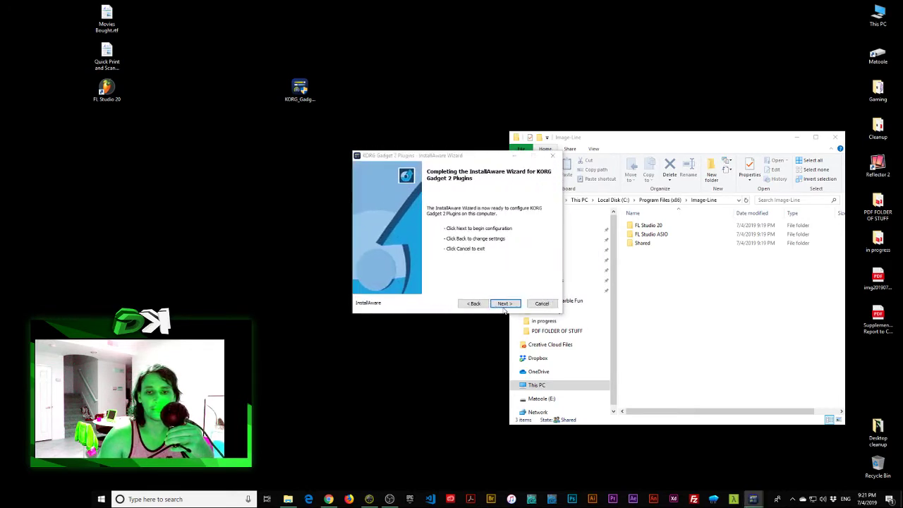
click(503, 304)
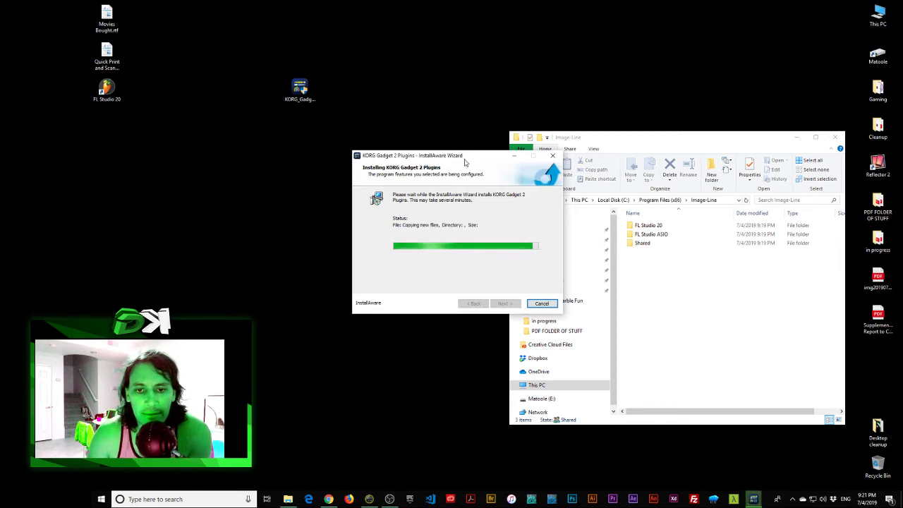
drag(466, 162, 464, 143)
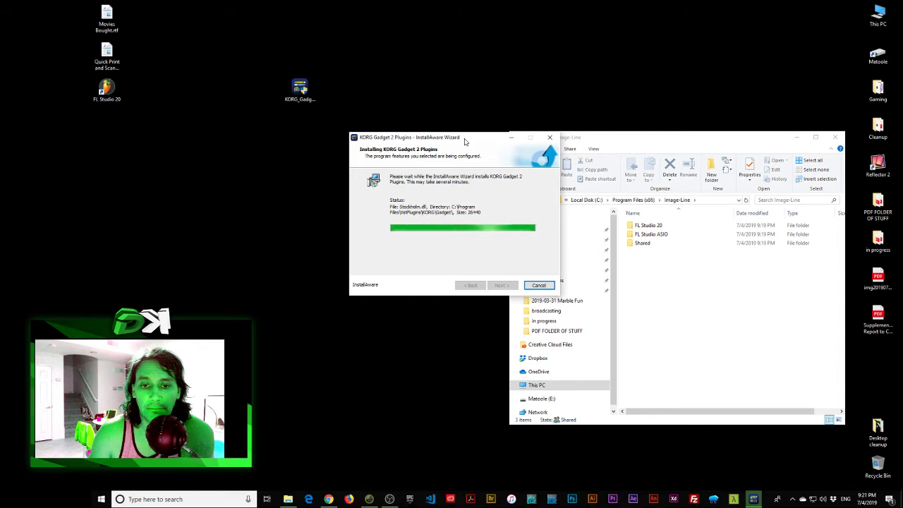
click(513, 286)
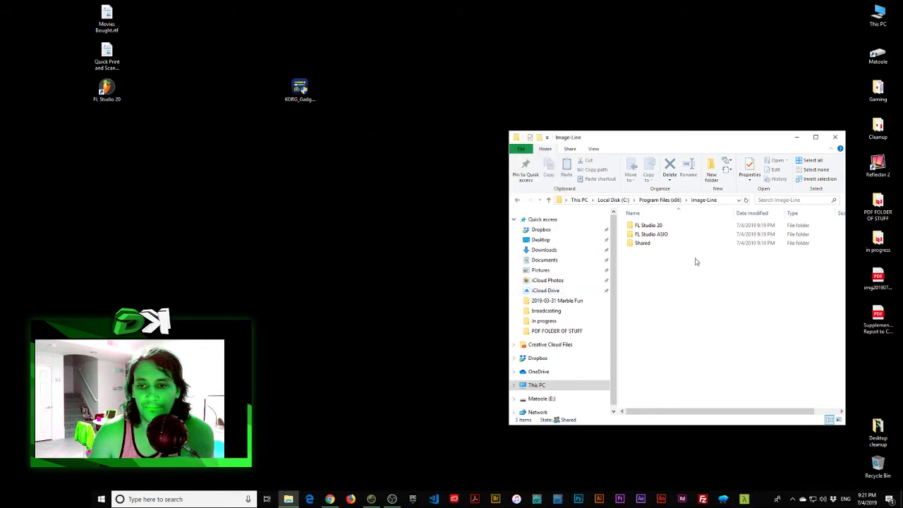
Step: Minimise Explorer, relaunch FL Studio 20 and dismiss the unlock note
click(800, 137)
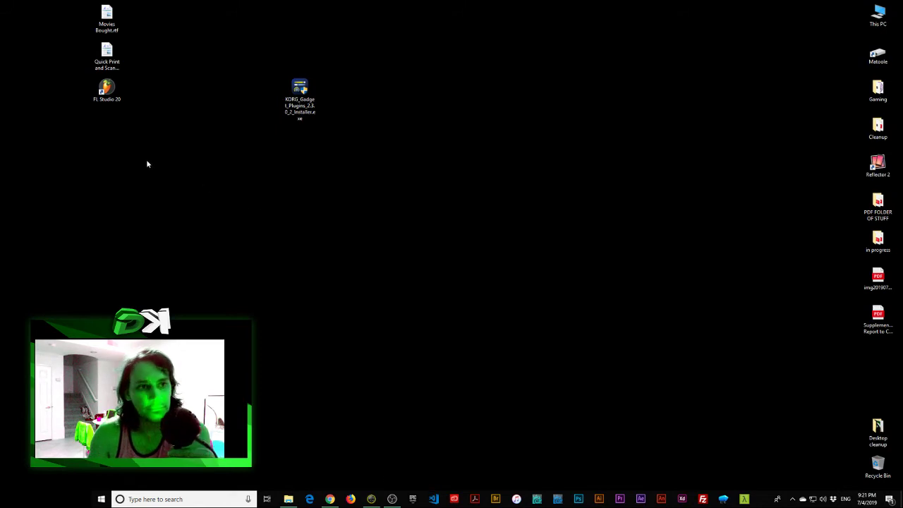
click(112, 82)
double_click(107, 87)
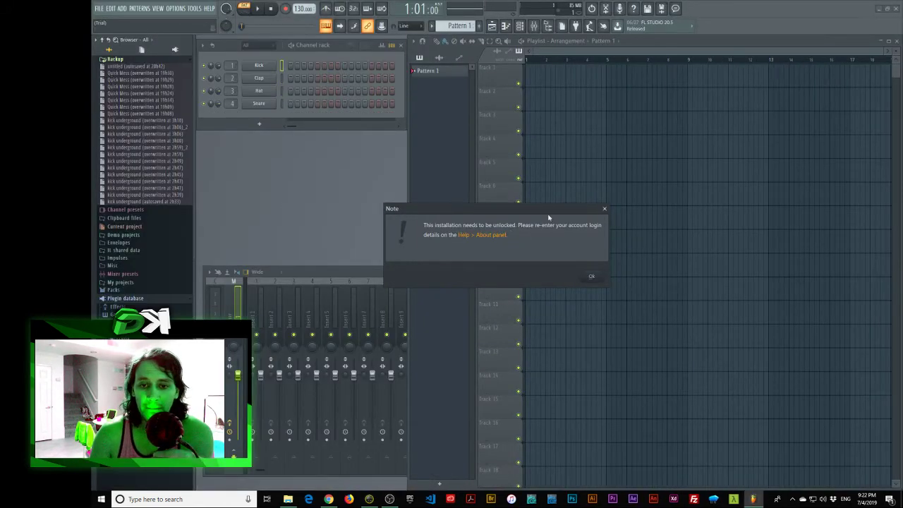
click(593, 278)
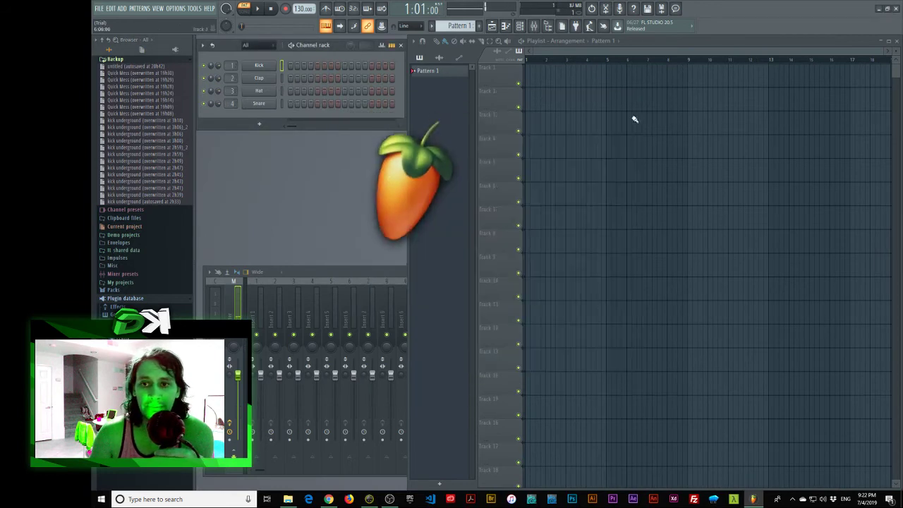
click(195, 9)
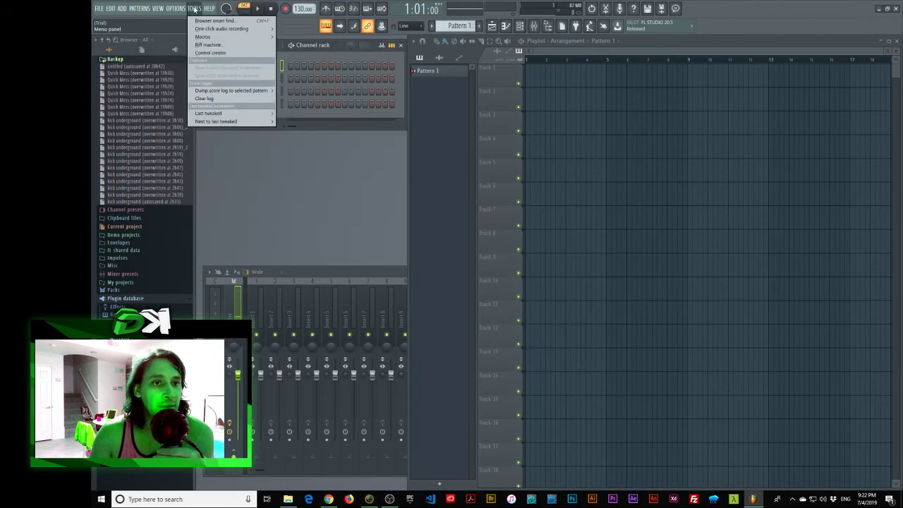
click(195, 9)
Step: Add a London drum gadget channel, play pads 02–06, and close its window
click(263, 122)
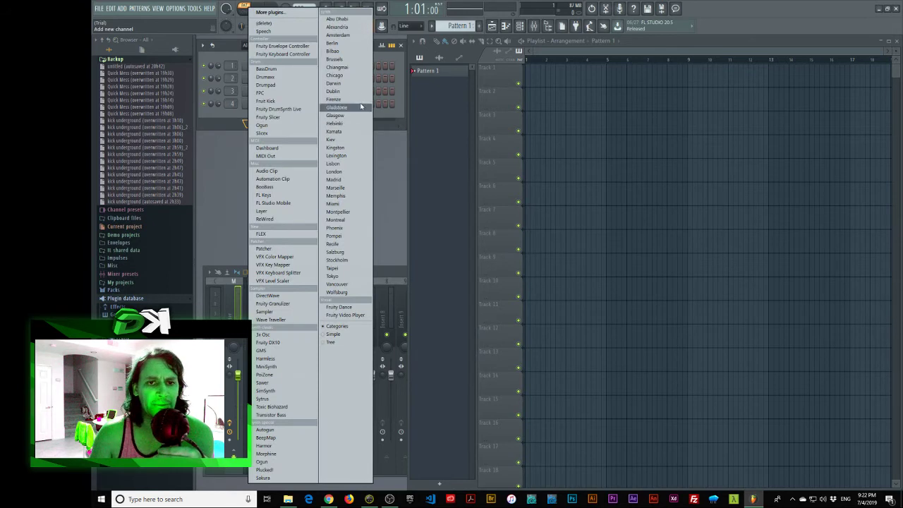
click(361, 172)
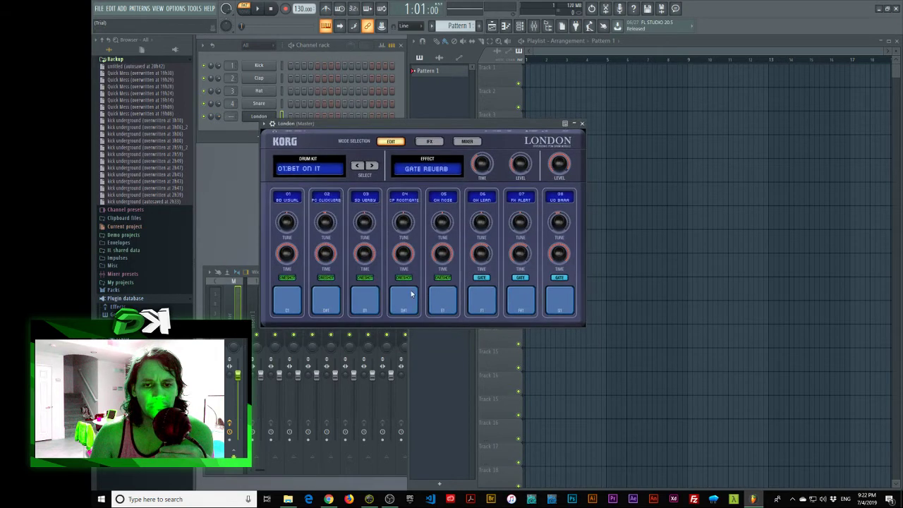
click(413, 297)
click(436, 301)
click(482, 300)
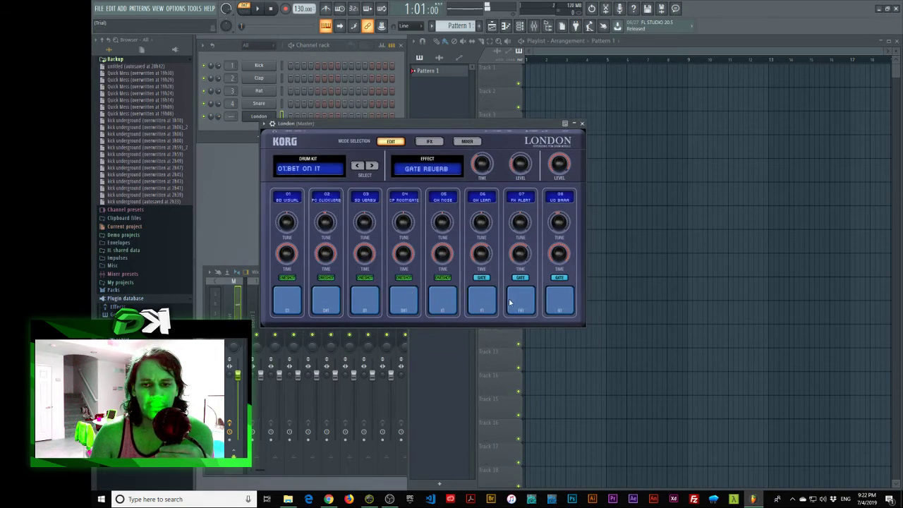
click(365, 300)
click(325, 300)
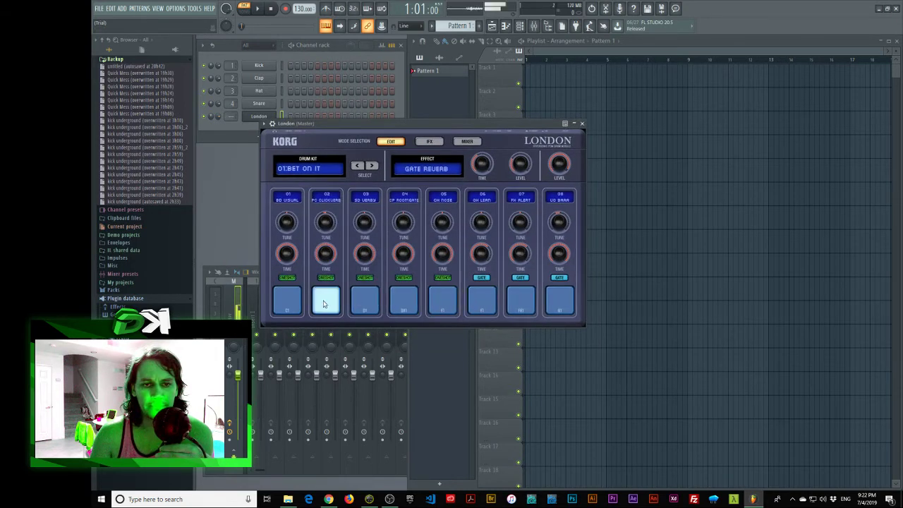
click(583, 124)
Step: Load Lexington into a new channel, dismiss its access violation error, and close its window
click(176, 8)
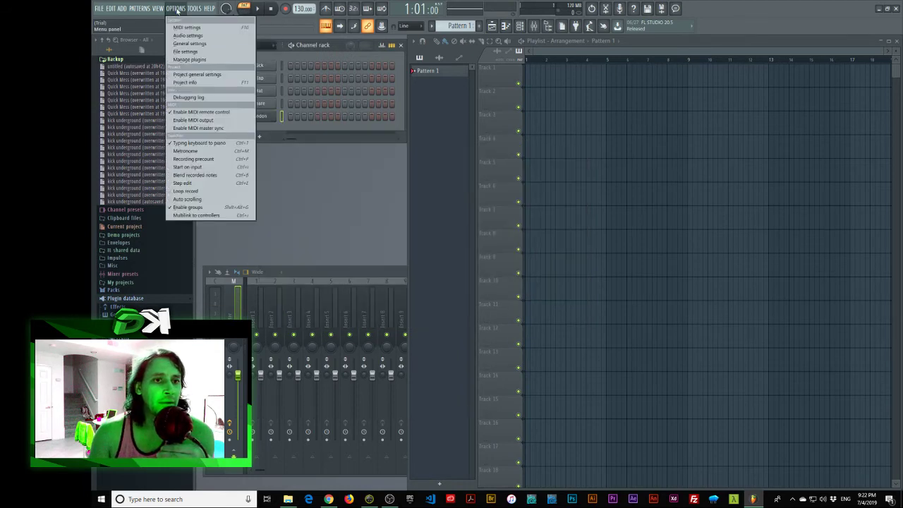
click(316, 137)
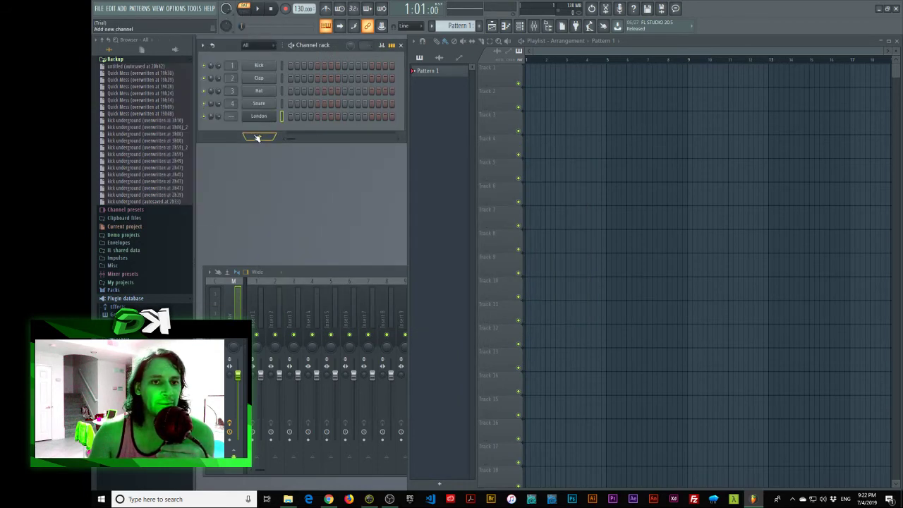
click(259, 136)
click(336, 155)
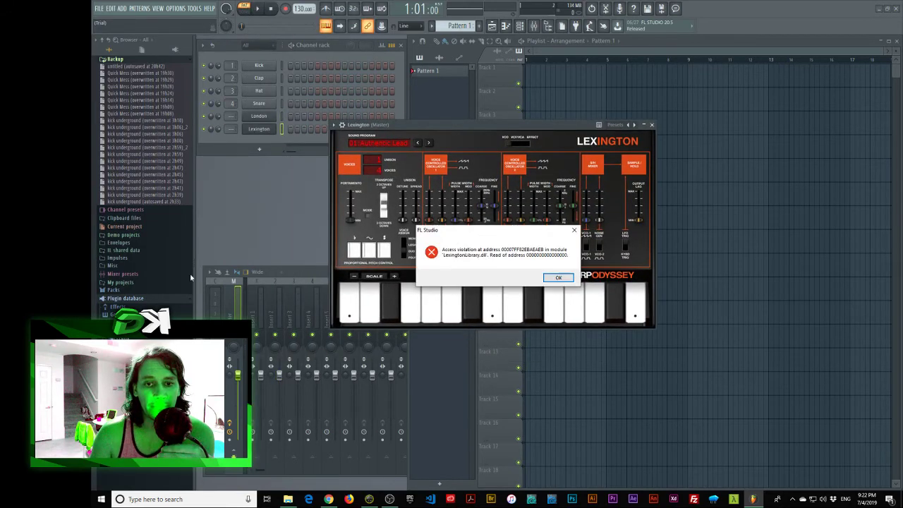
drag(494, 229, 386, 112)
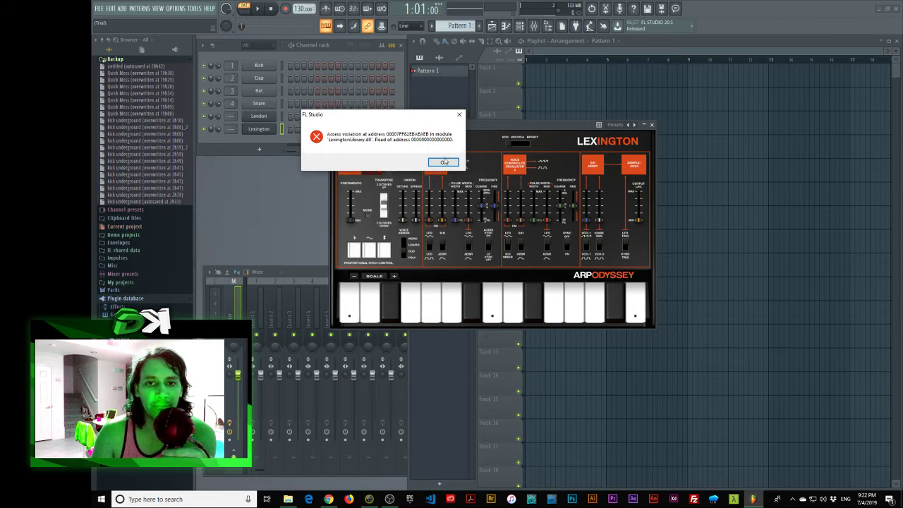
click(446, 159)
drag(437, 132, 418, 131)
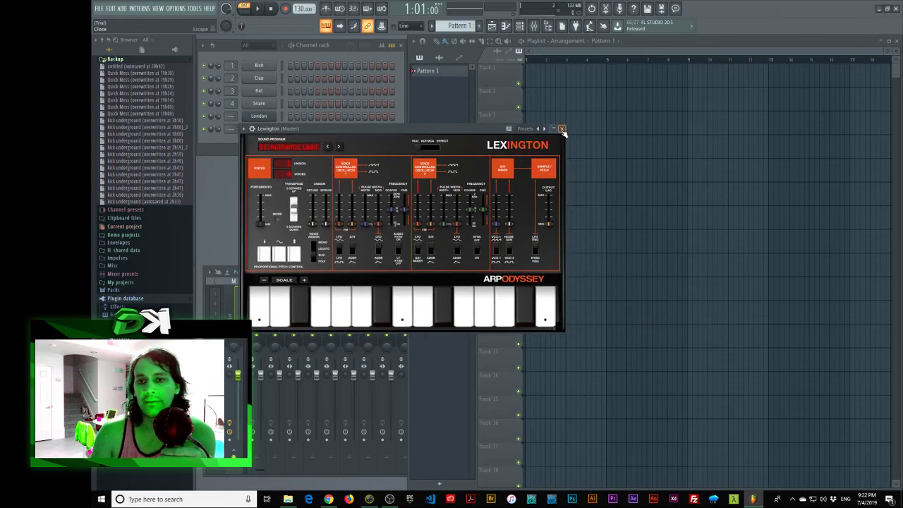
click(566, 129)
click(260, 148)
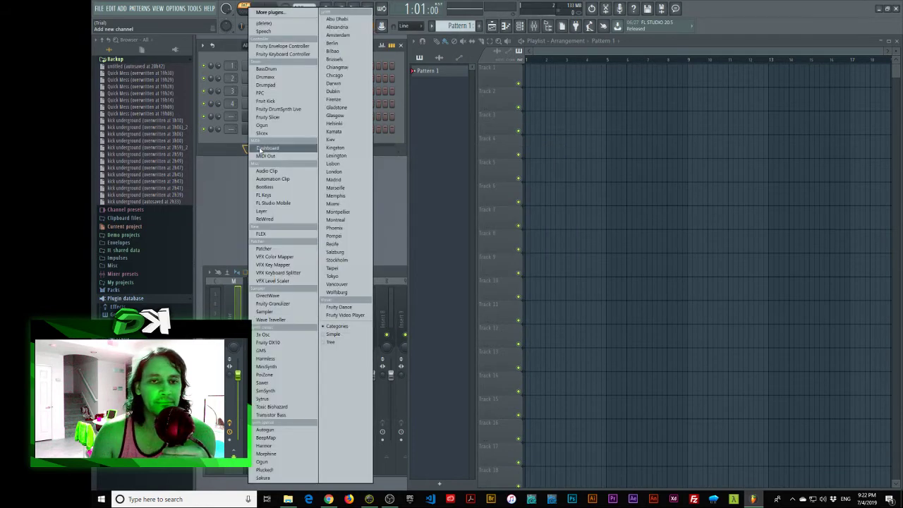
click(403, 149)
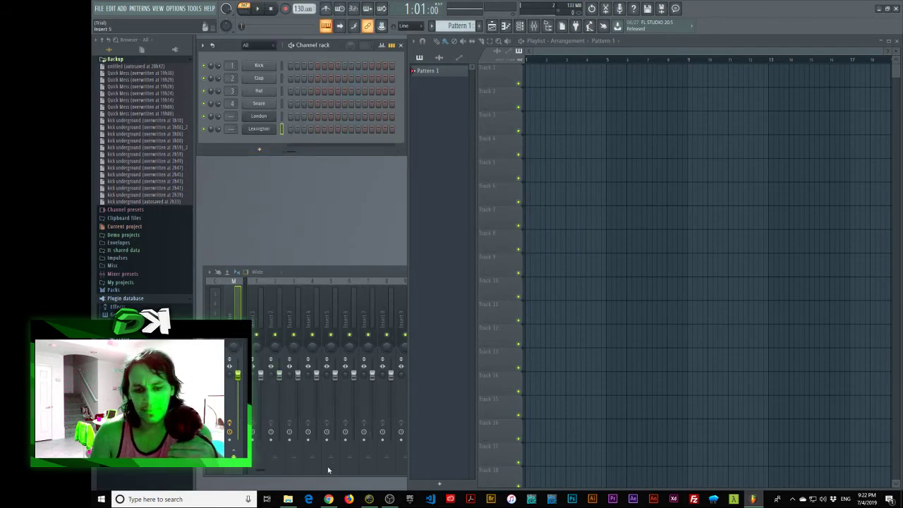
Step: Bring Chrome forward and load twitter.com in a new tab
click(329, 499)
drag(370, 43, 417, 41)
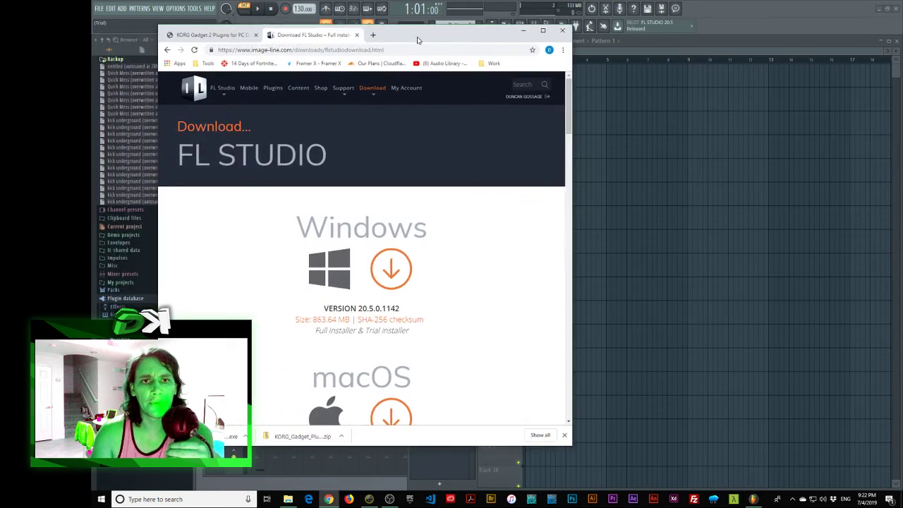
click(374, 36)
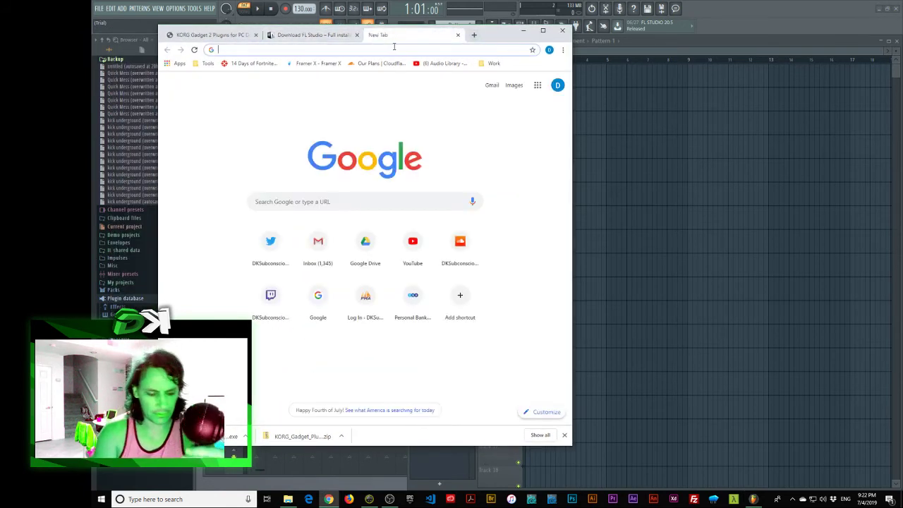
text(twit)
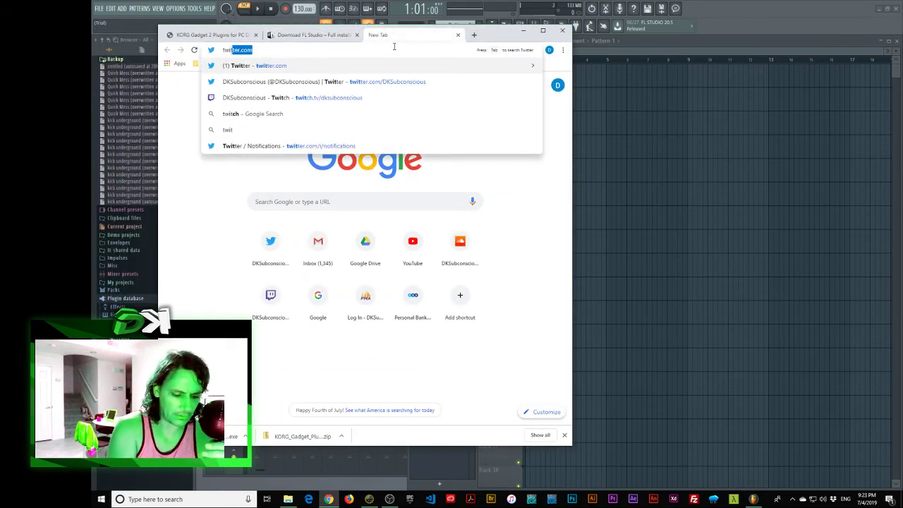
key(Down)
key(Return)
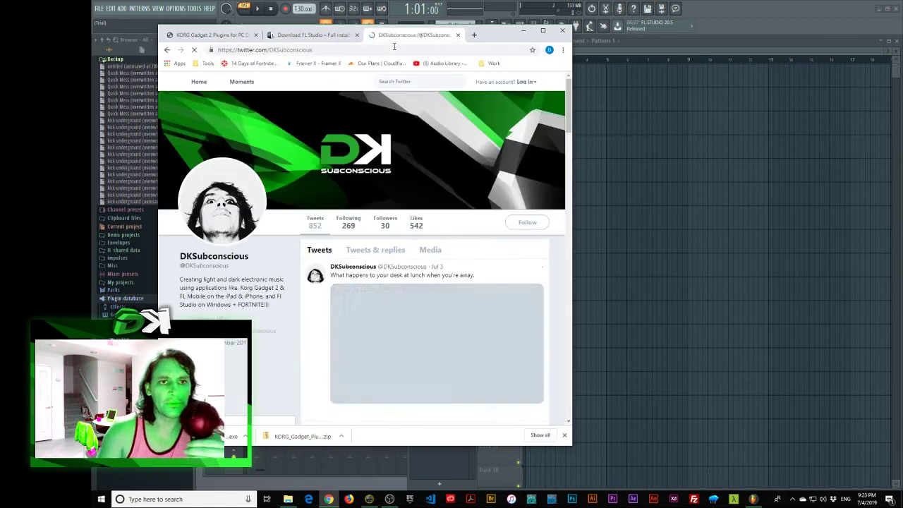
Step: Log in to Twitter with the saved username and the account password
click(524, 80)
click(494, 111)
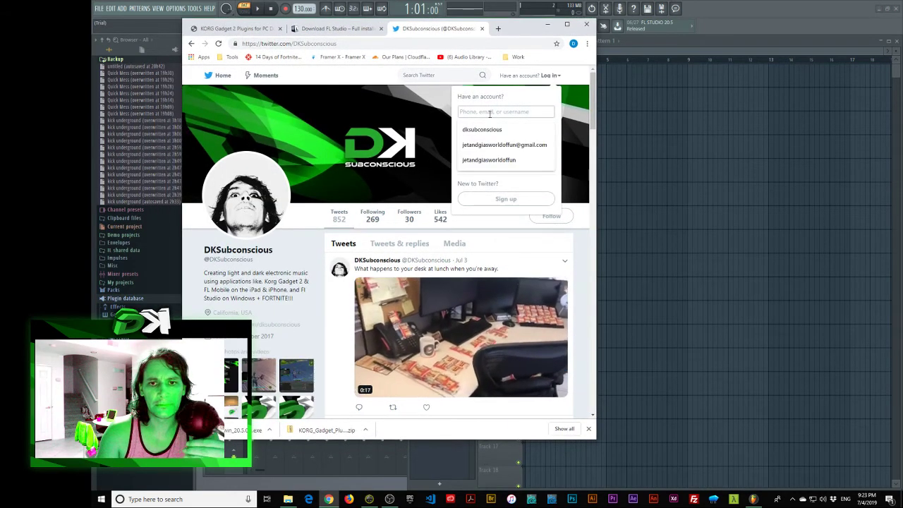
click(489, 127)
click(489, 135)
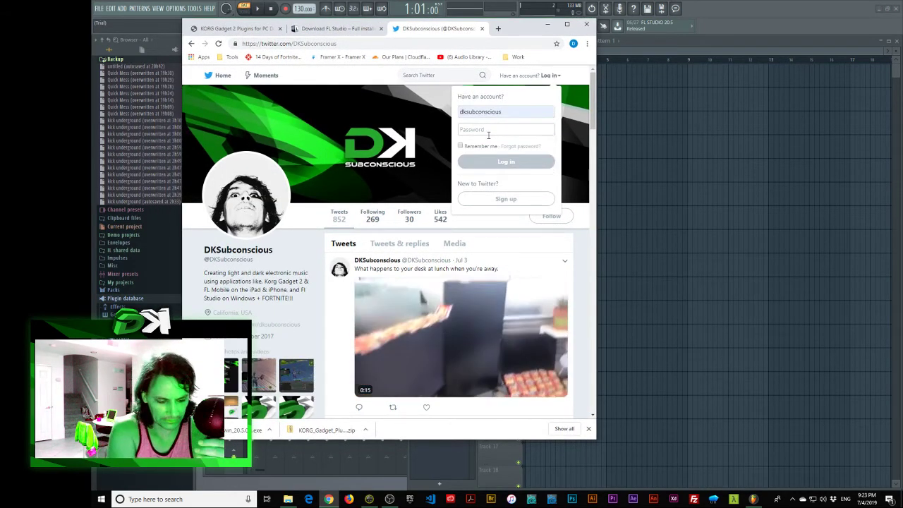
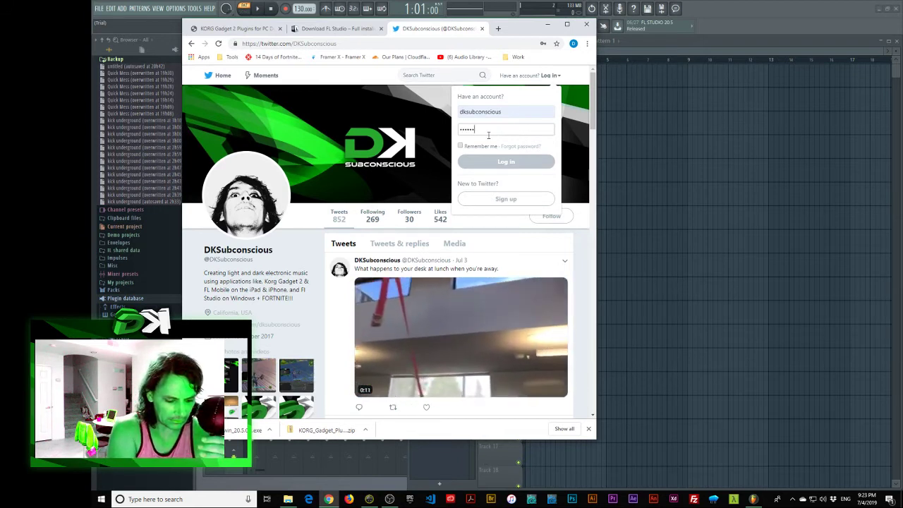
key(Return)
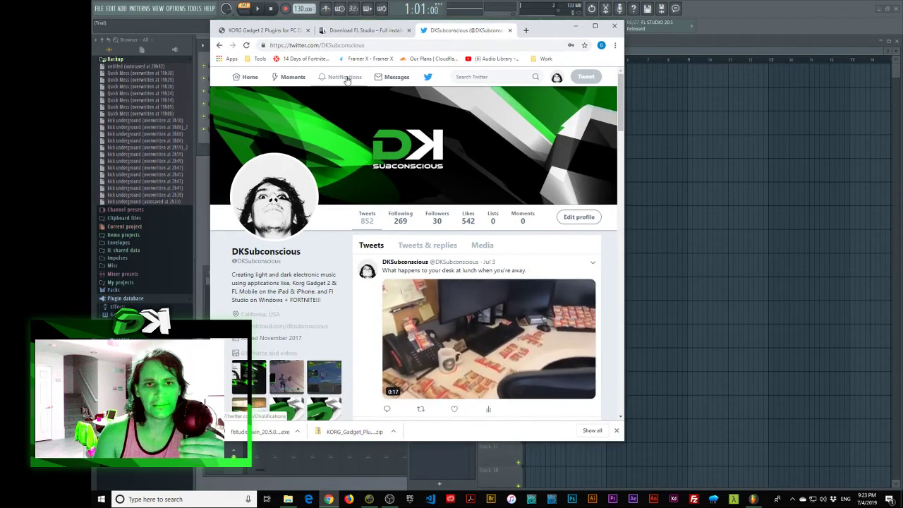
Step: Open Notifications and view the KORG apps Otorii tweet
click(347, 80)
drag(624, 441, 770, 446)
click(746, 436)
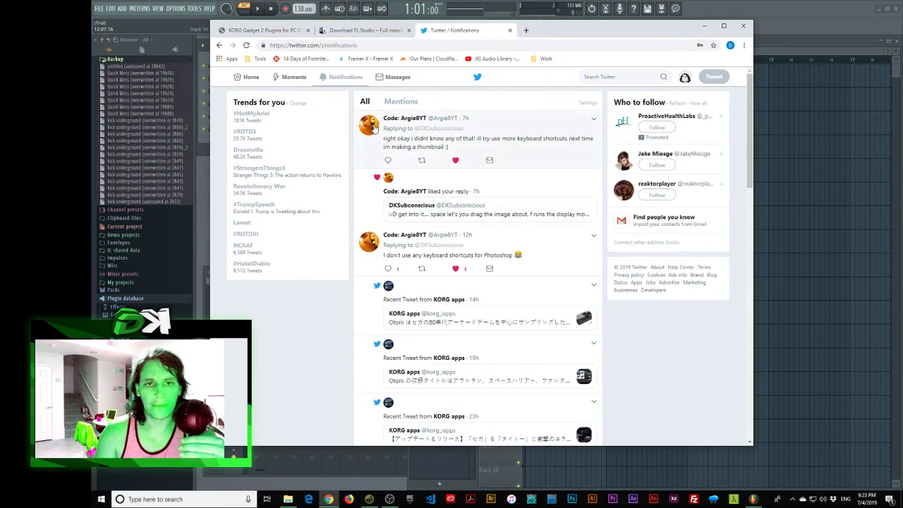
scroll(457, 227, down, 2)
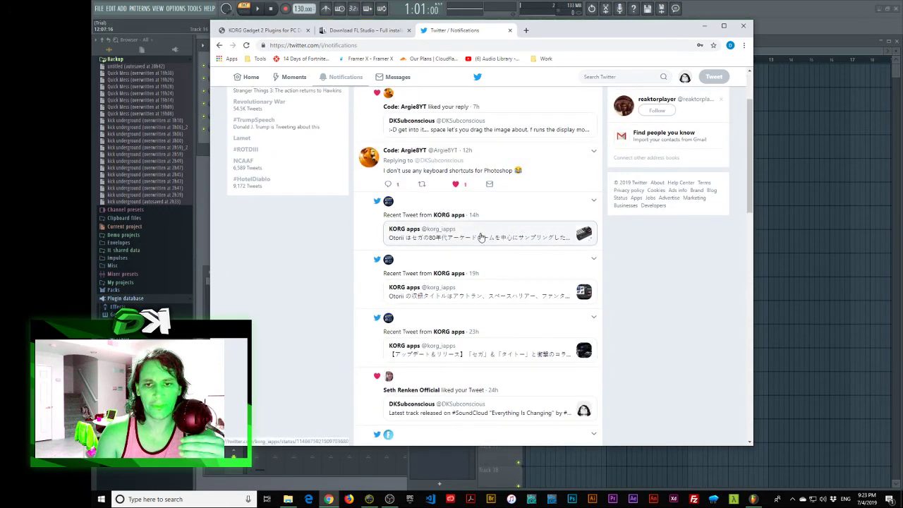
click(467, 241)
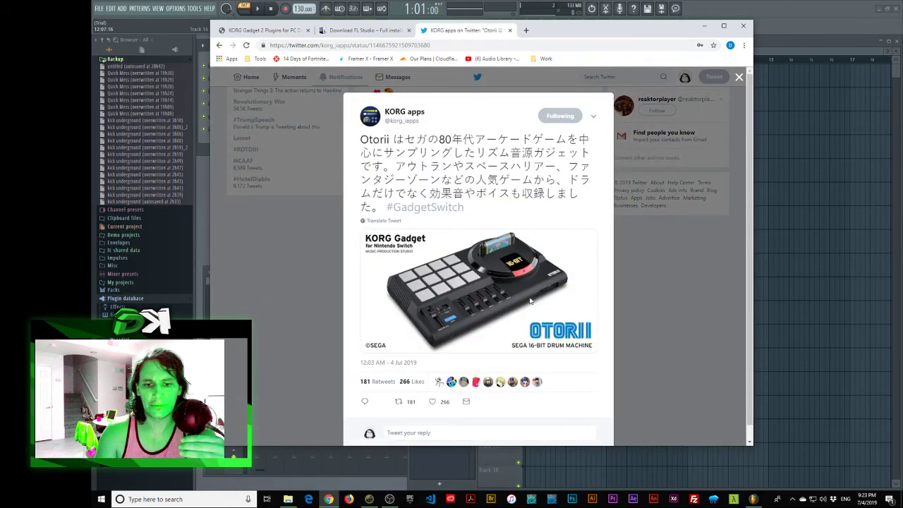
key(Escape)
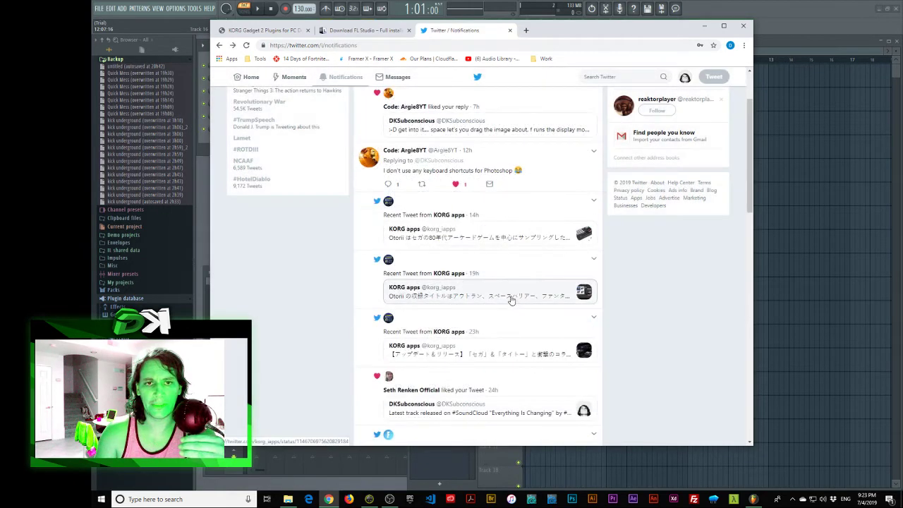
click(511, 299)
click(697, 271)
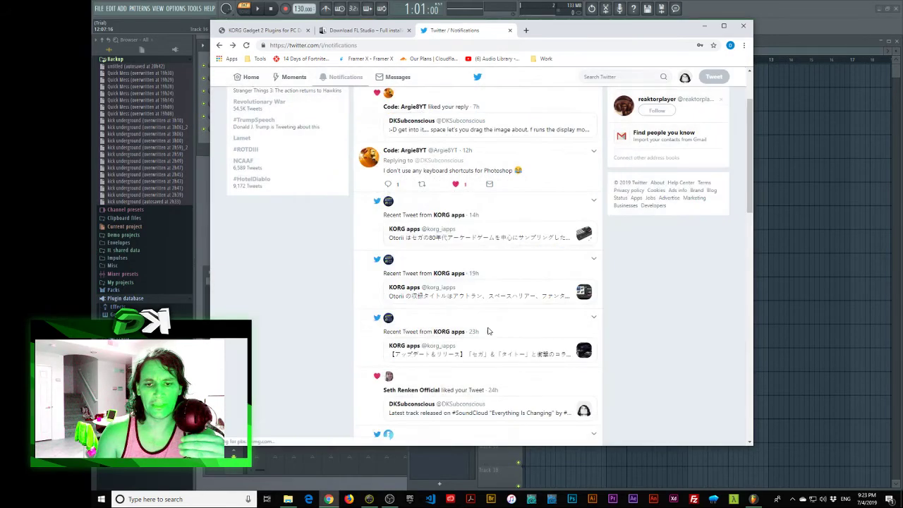
Step: Go to the account's own profile page from the account options
scroll(522, 321, down, 5)
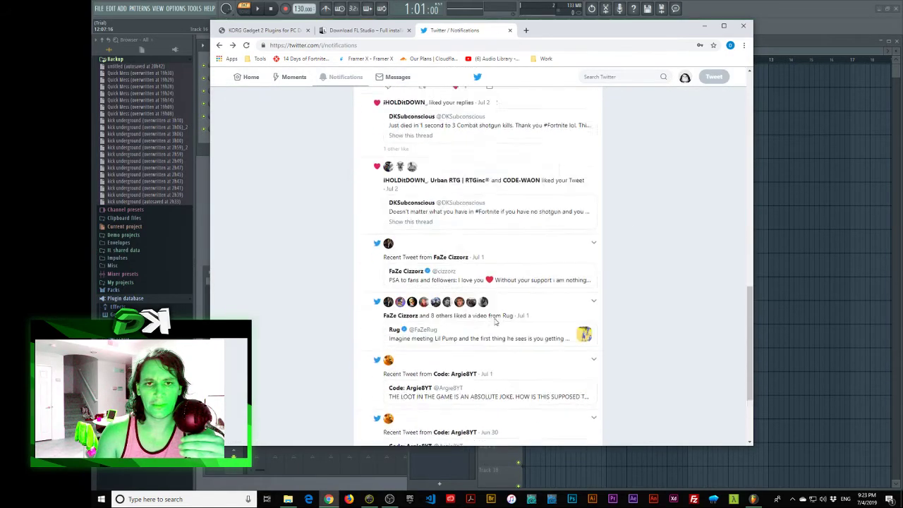
scroll(485, 321, up, 10)
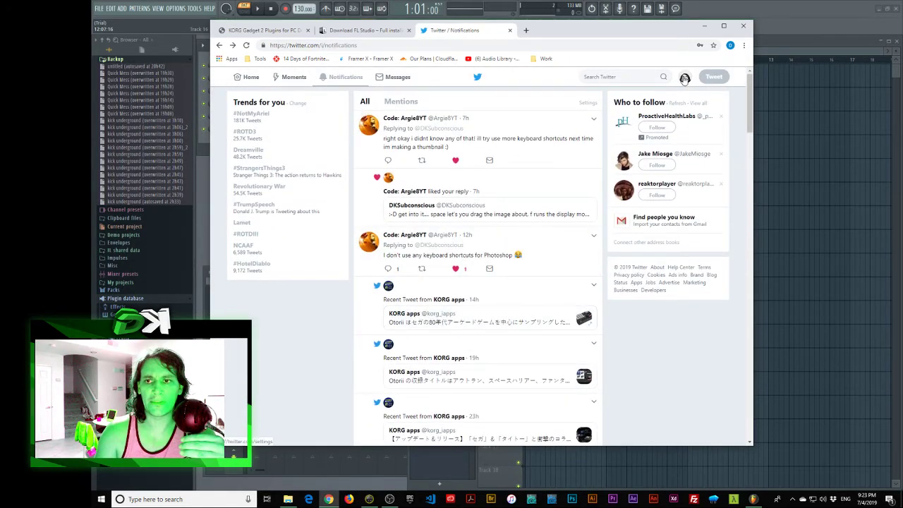
click(684, 79)
click(644, 120)
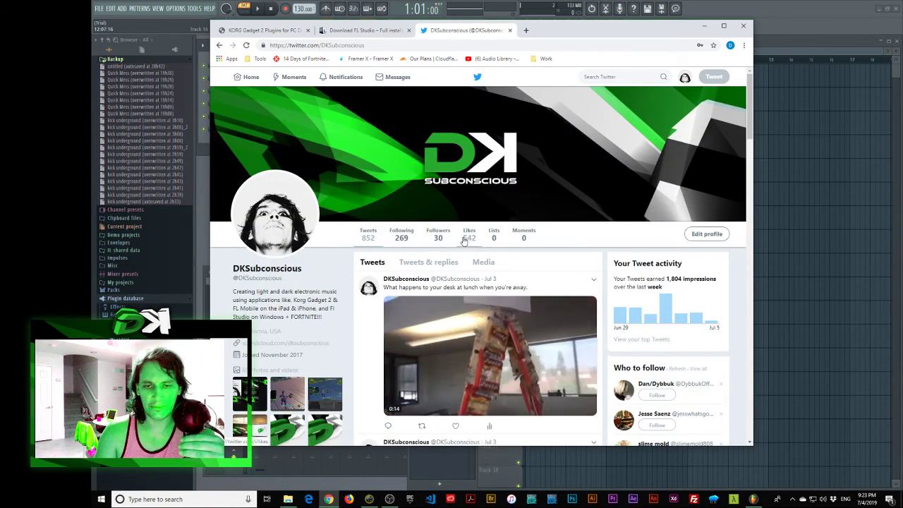
Step: Scroll Tweets & replies to the KORG apps June update tweet, open it, and scroll to its replies
click(428, 262)
scroll(484, 282, down, 3)
scroll(484, 282, down, 10)
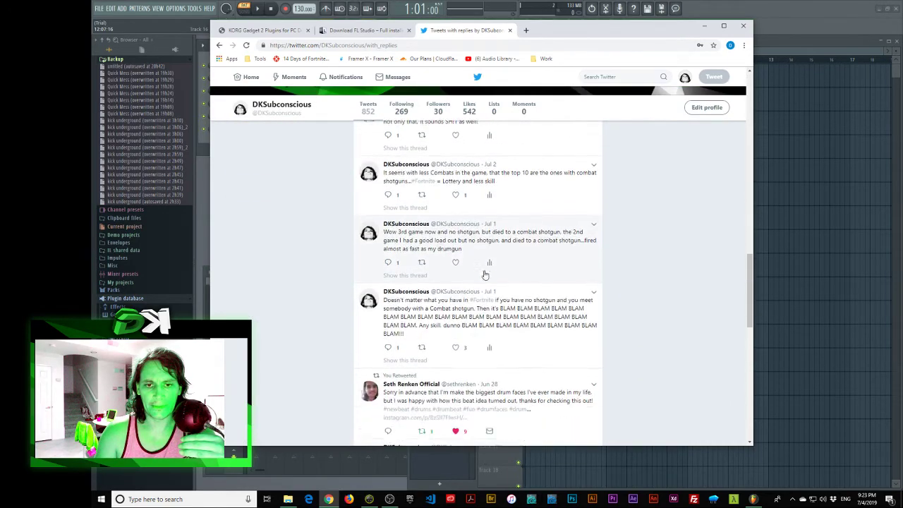
scroll(484, 275, down, 8)
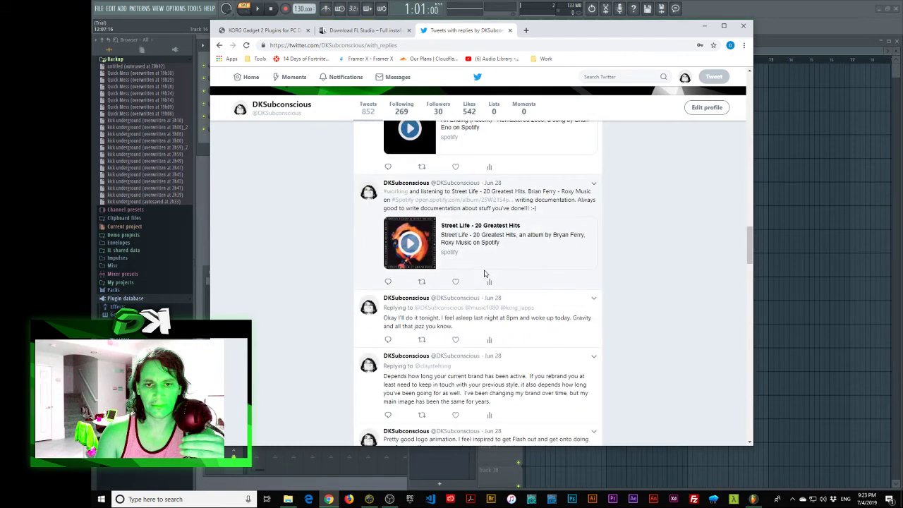
scroll(484, 273, down, 10)
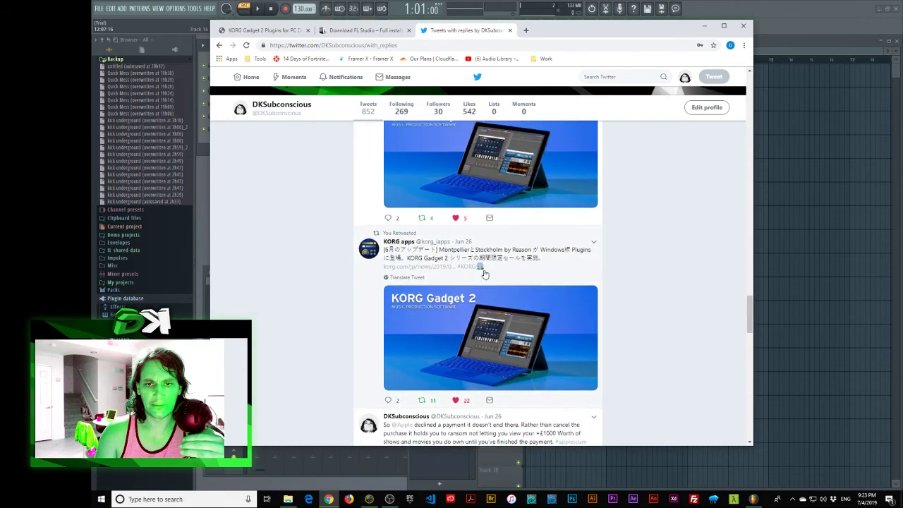
click(484, 275)
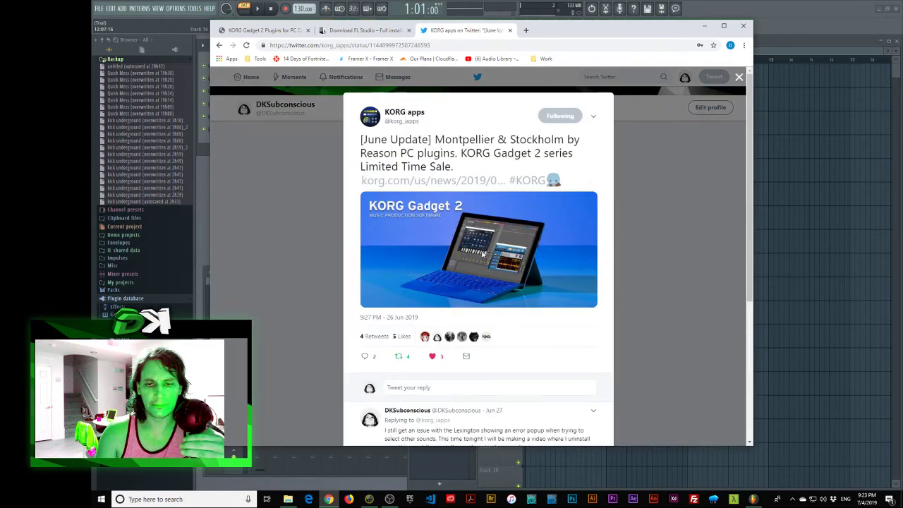
scroll(484, 258, down, 2)
scroll(484, 261, down, 1)
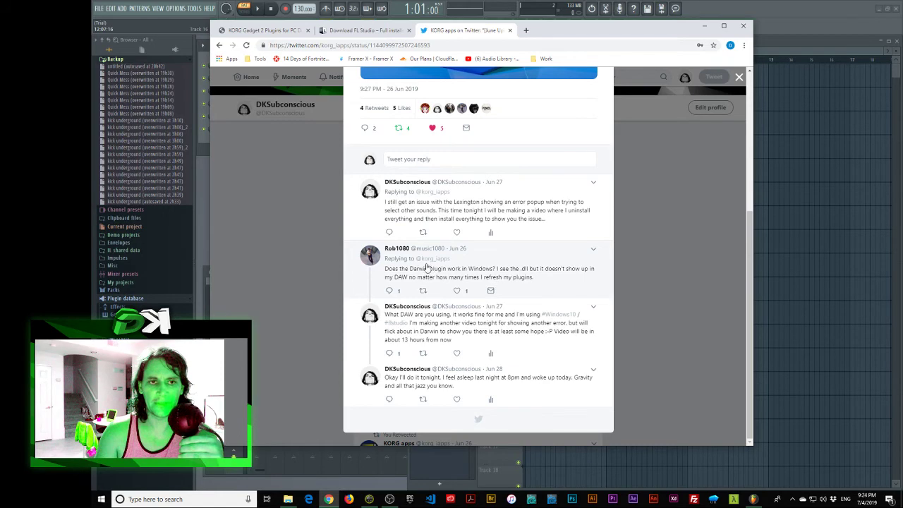
Step: Switch back to FL Studio, add a Darwin channel and play a test note
key(alt+Tab)
click(259, 149)
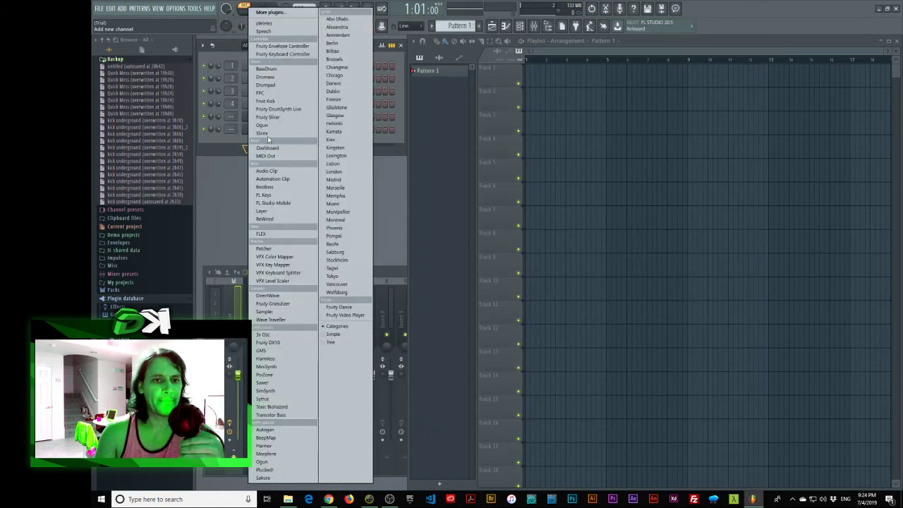
click(346, 83)
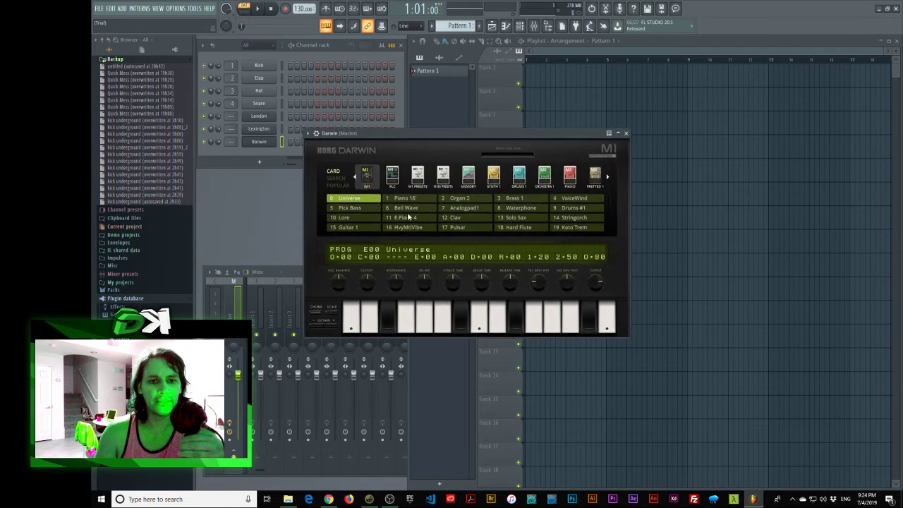
click(478, 319)
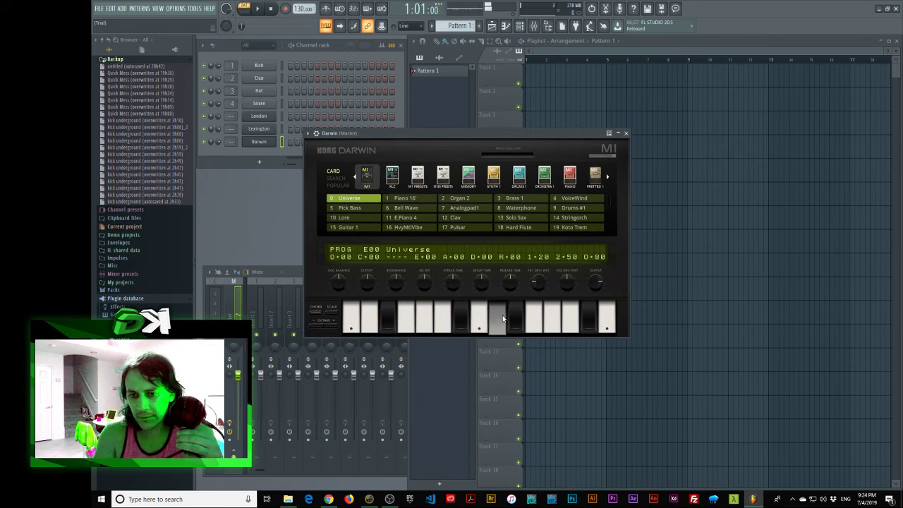
Step: Audition Darwin's Pizzicato (ORCHESTRA 1) and Syn.Bass4 (SYNTH 1) presets
click(544, 175)
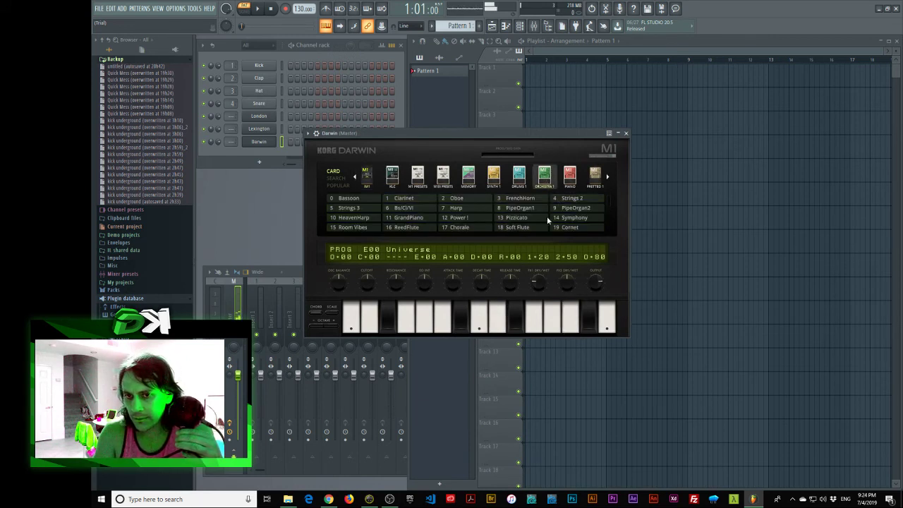
click(517, 217)
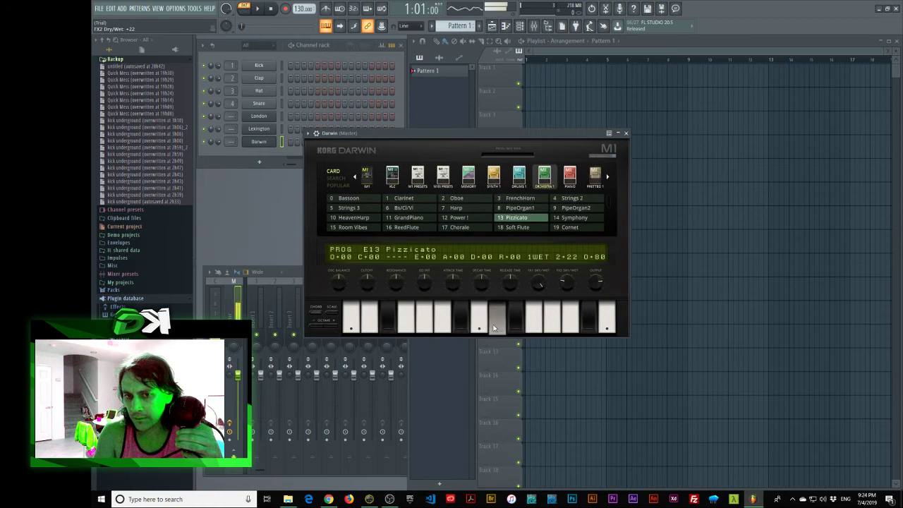
mouse_move(575, 291)
mouse_down()
mouse_move(575, 324)
mouse_move(568, 286)
mouse_up()
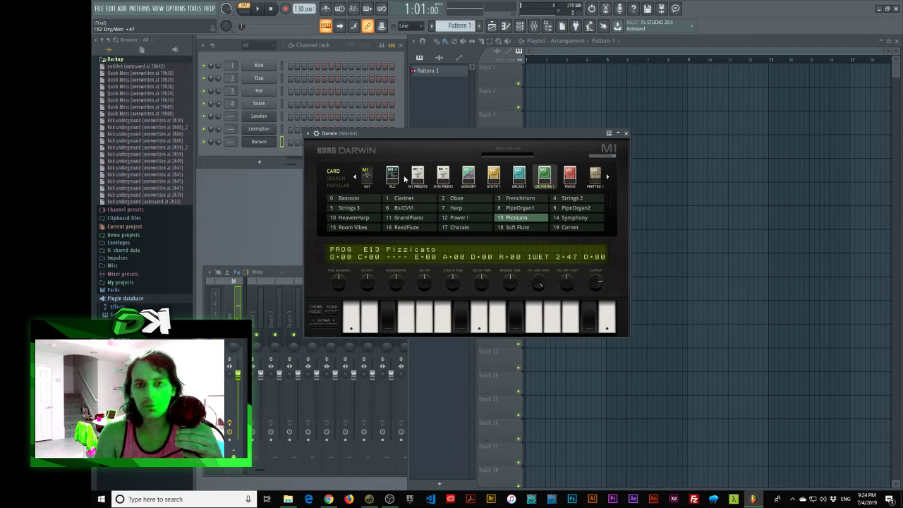
drag(423, 134, 411, 134)
click(482, 175)
click(510, 208)
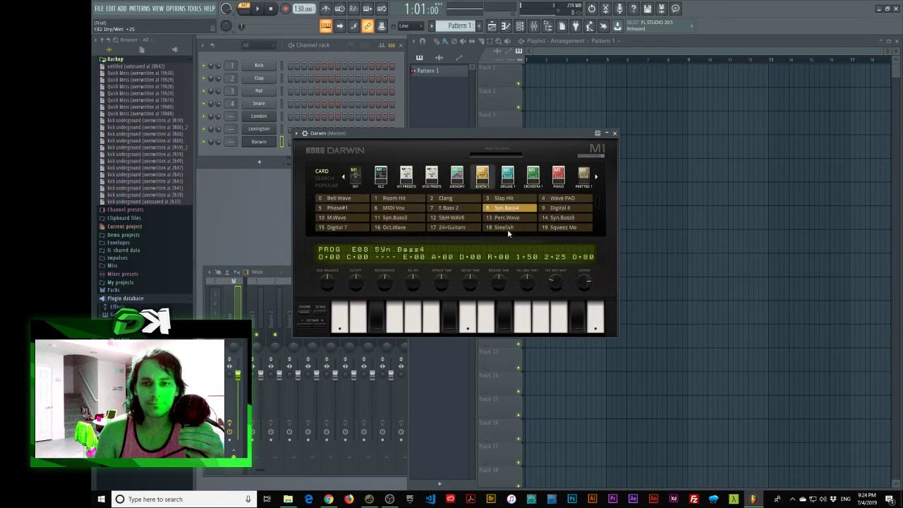
Step: Play T1 VOICE presets BigBtmBass and preset 3, select T1 SYNTH, then close Darwin
click(592, 178)
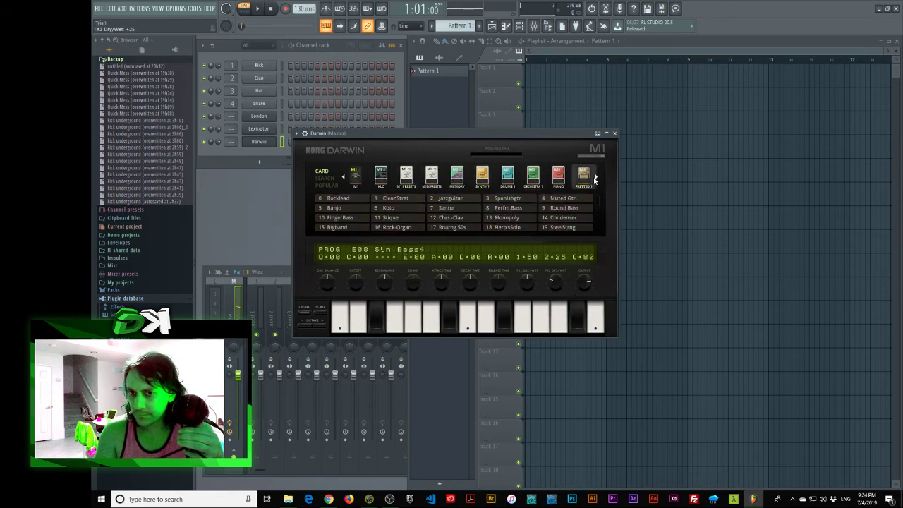
click(595, 179)
click(586, 178)
click(494, 228)
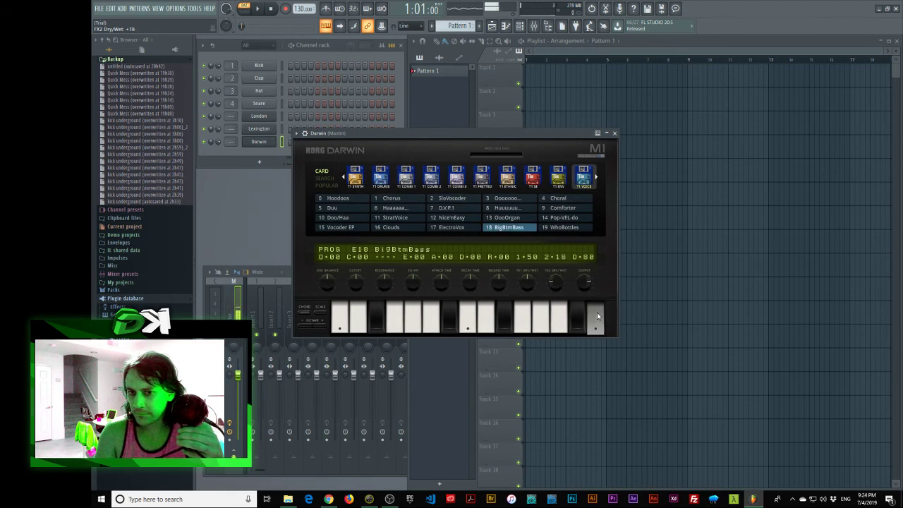
click(508, 198)
click(522, 318)
click(379, 316)
click(356, 176)
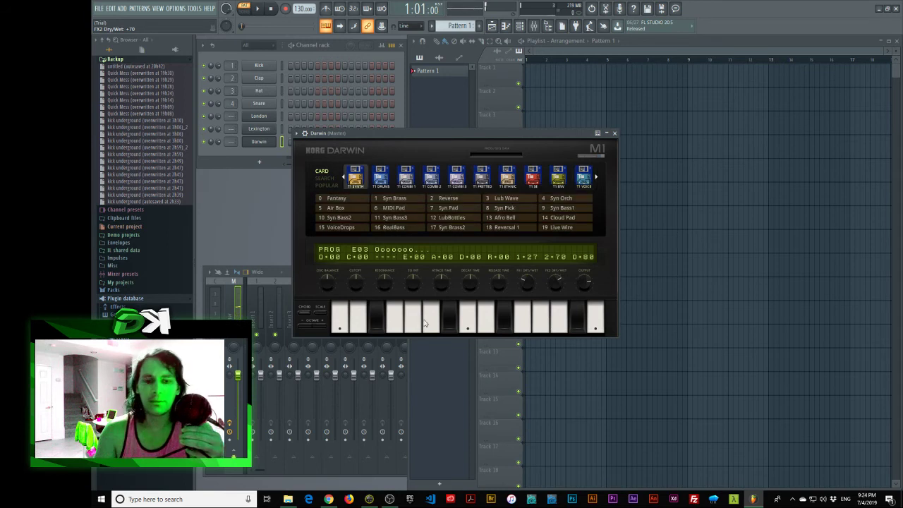
drag(495, 137, 424, 138)
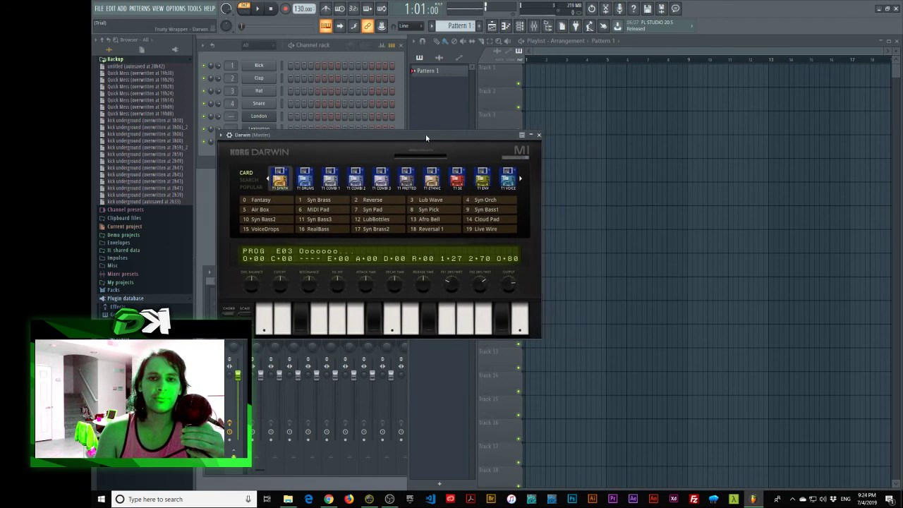
click(544, 133)
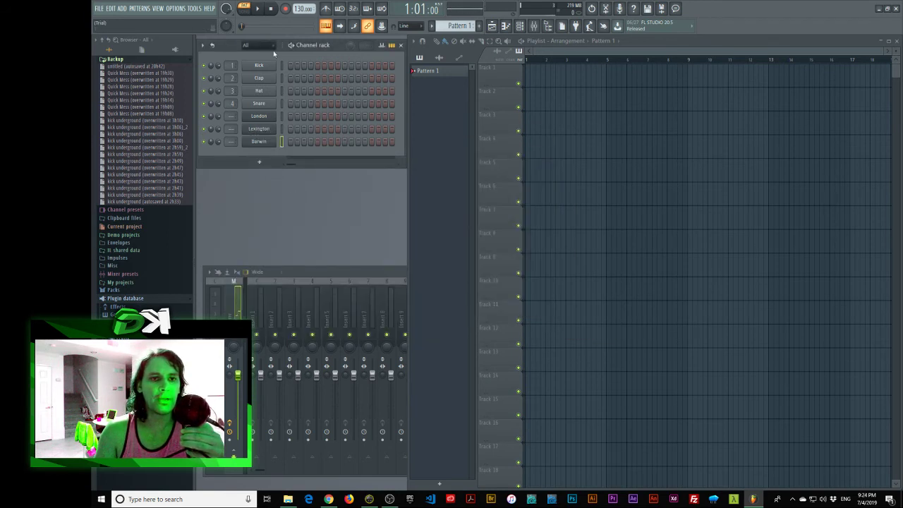
mouse_move(253, 50)
mouse_down()
mouse_move(262, 67)
mouse_move(261, 58)
mouse_up()
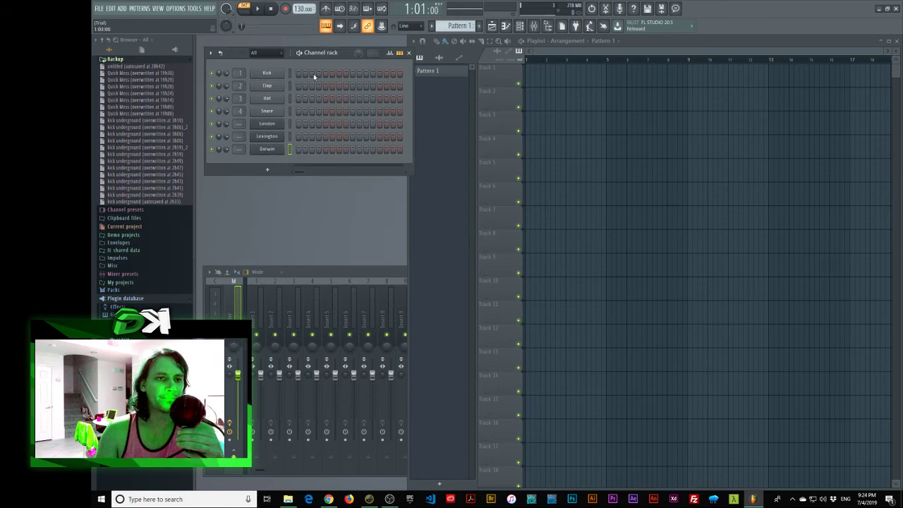
Step: Minimise FL Studio and scroll the KORG tweet's replies about the Lexington error
click(875, 9)
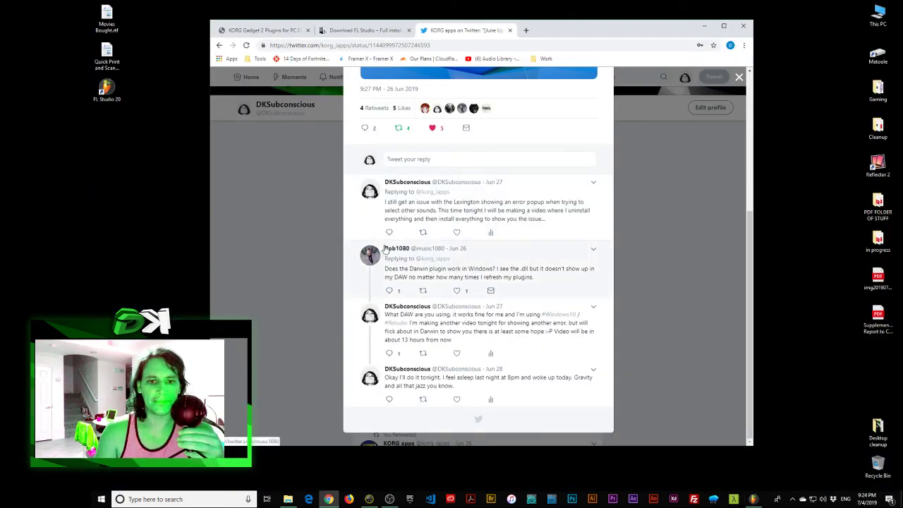
scroll(532, 307, up, 3)
scroll(533, 307, down, 3)
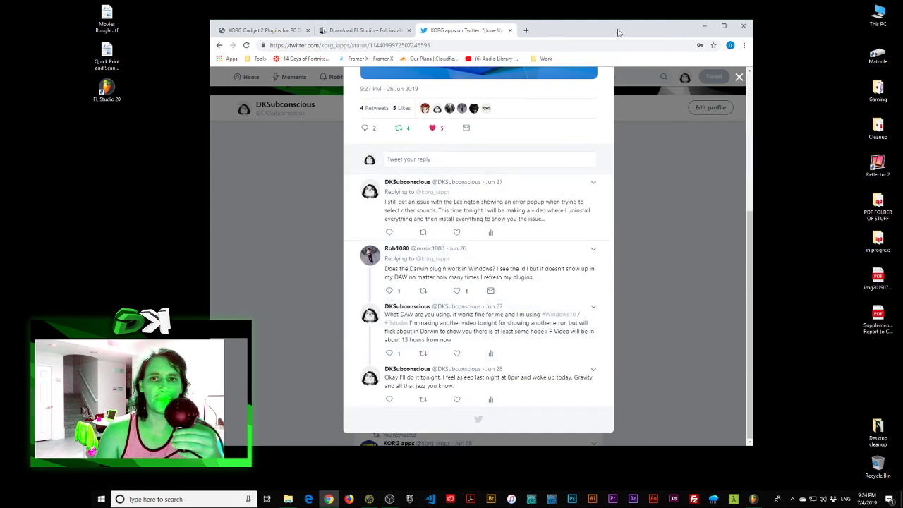
Step: Reposition the browser window, then bring OBS Studio to the front
mouse_move(614, 29)
mouse_down()
mouse_move(583, 24)
mouse_move(613, 25)
mouse_up()
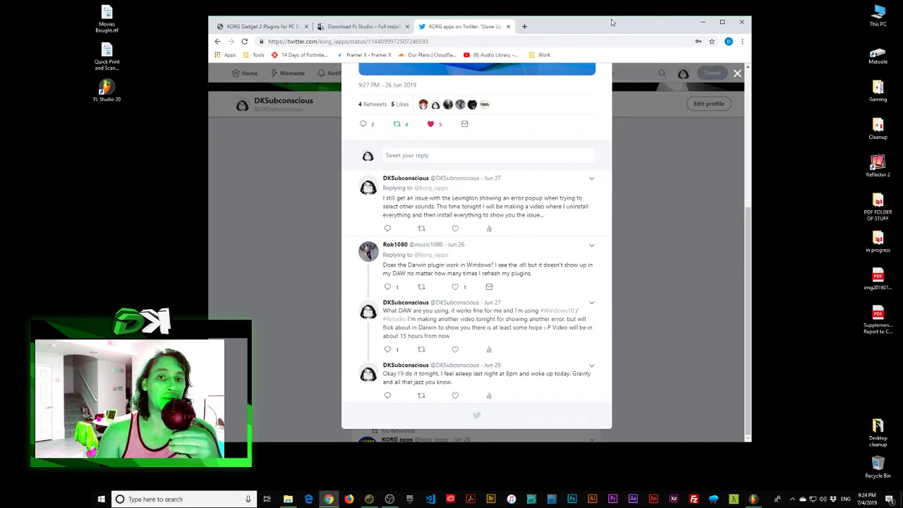
drag(612, 22, 607, 22)
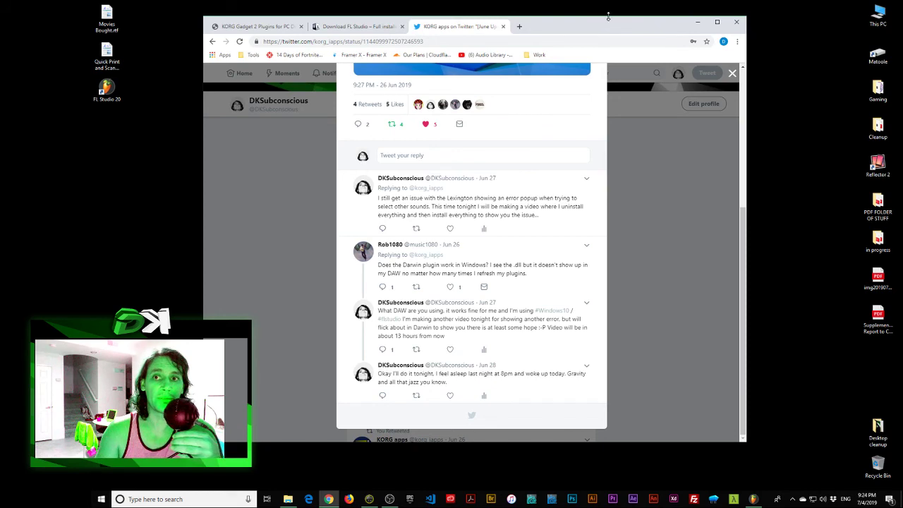
drag(608, 15, 615, 38)
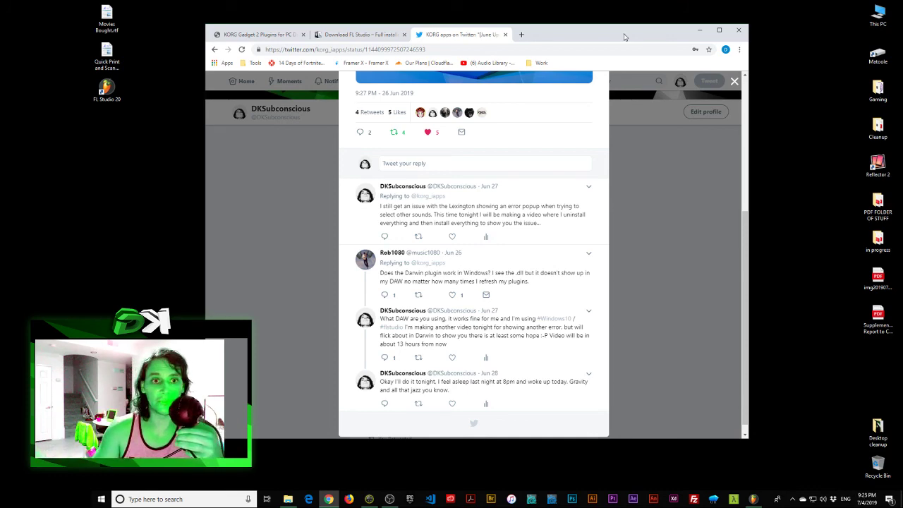
drag(624, 37, 576, 38)
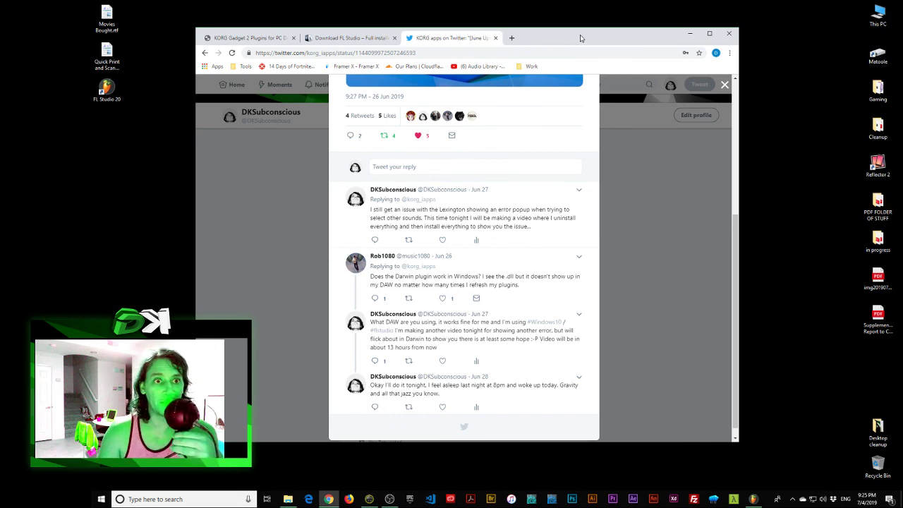
drag(580, 39, 579, 43)
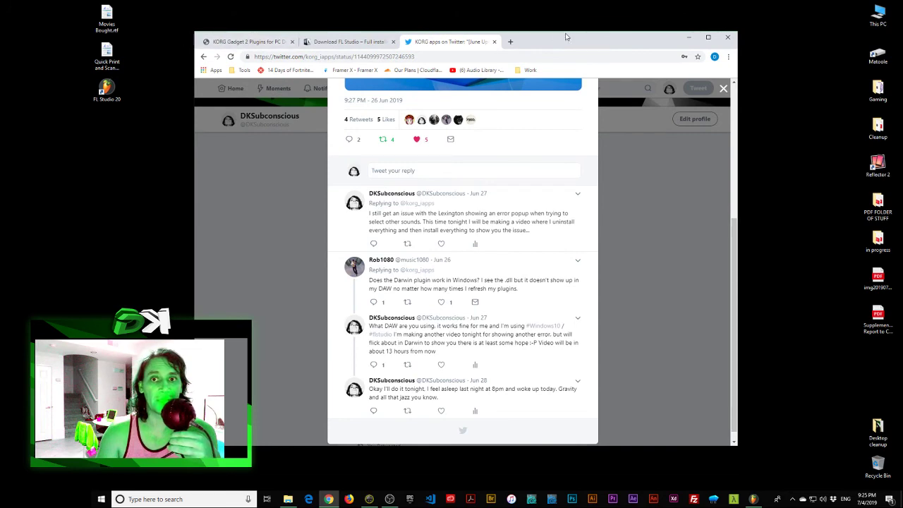
mouse_move(565, 31)
mouse_down()
mouse_move(565, 61)
mouse_move(564, 44)
mouse_up()
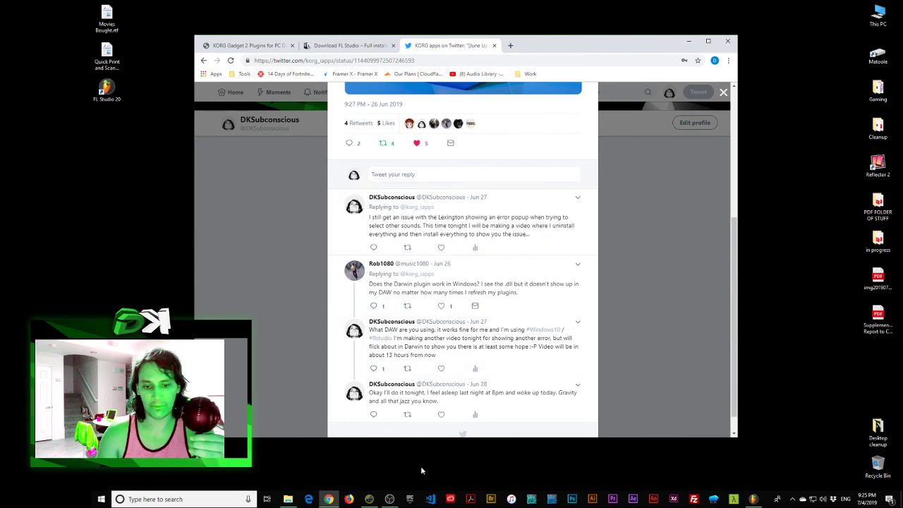
click(390, 499)
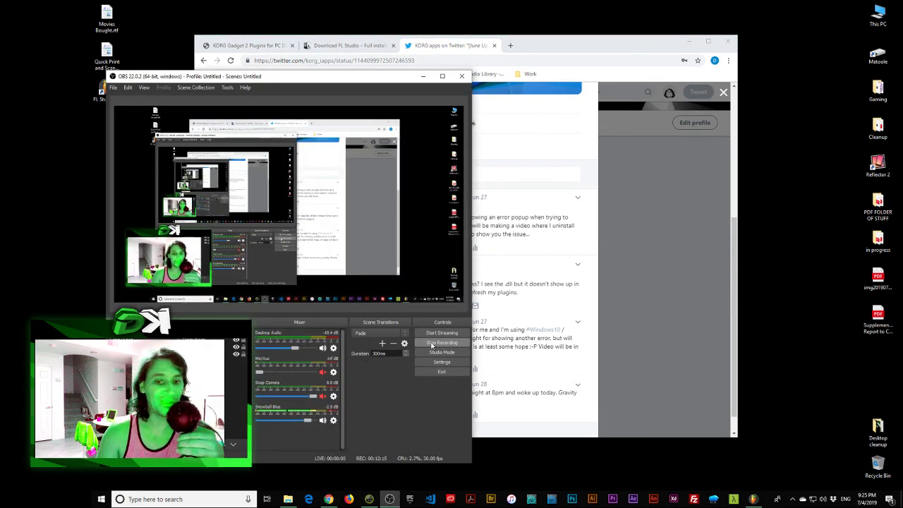